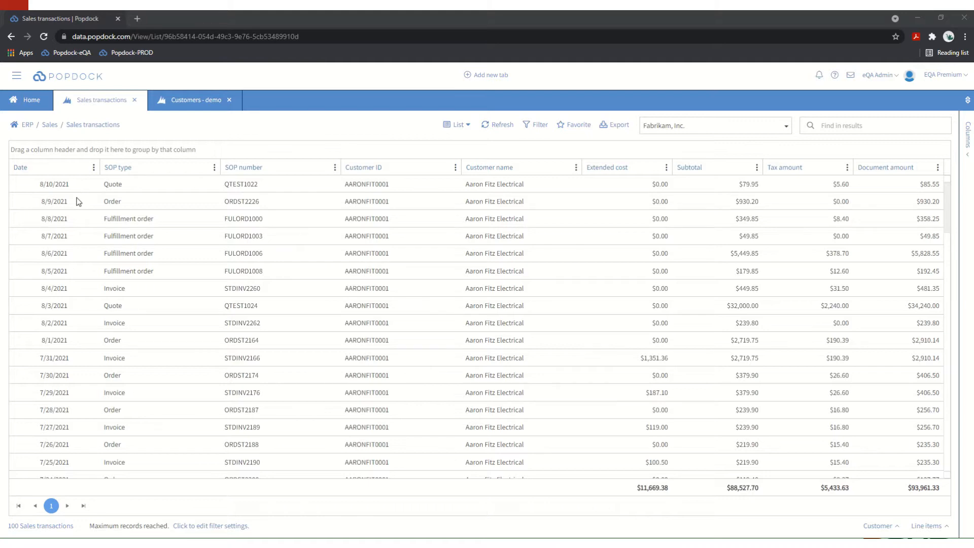
# Add a filter condition on the Date field with the Equals operator to the sales transactions list
pyautogui.click(536, 127)
pyautogui.click(486, 306)
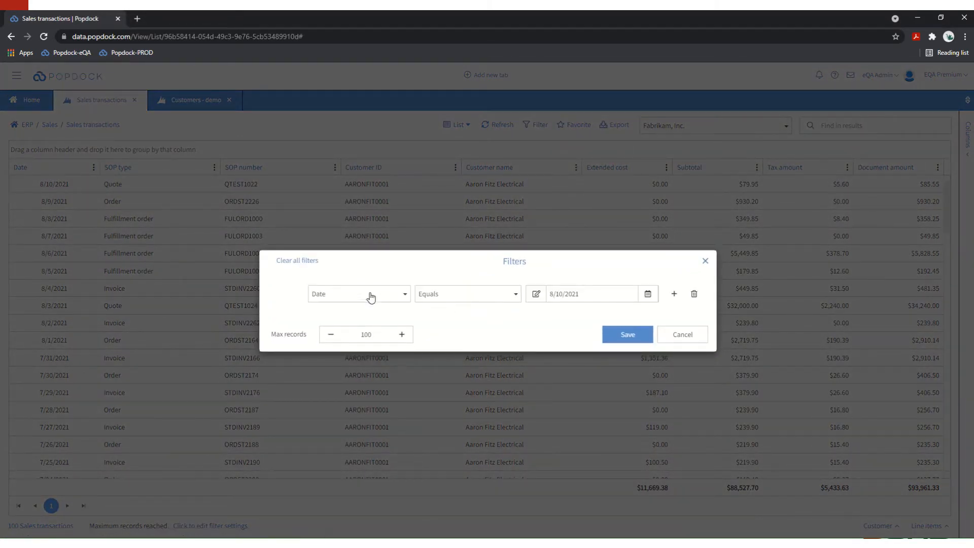
pyautogui.click(371, 297)
pyautogui.click(394, 264)
# Set the date condition's value to 6/15/2021 and apply the filter to the sales transactions
pyautogui.click(648, 295)
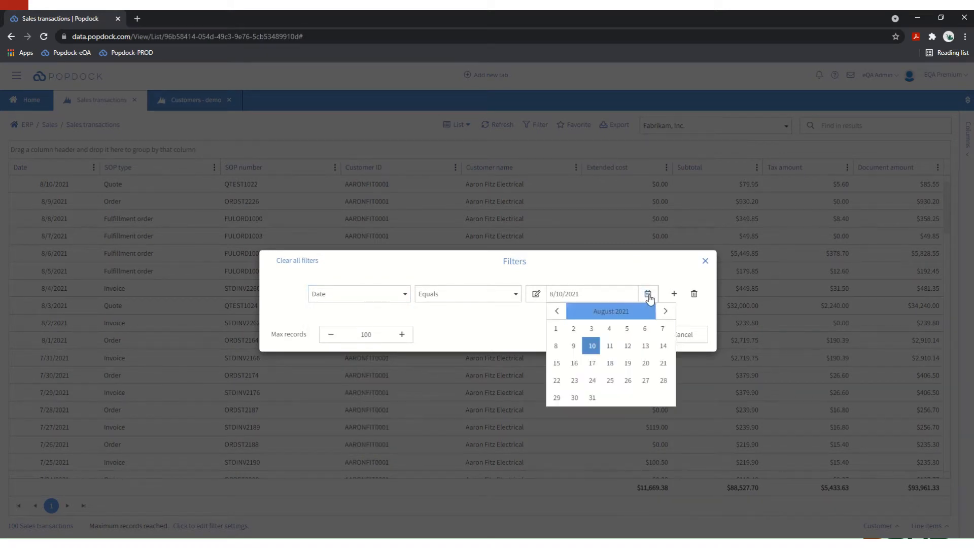
pyautogui.click(609, 313)
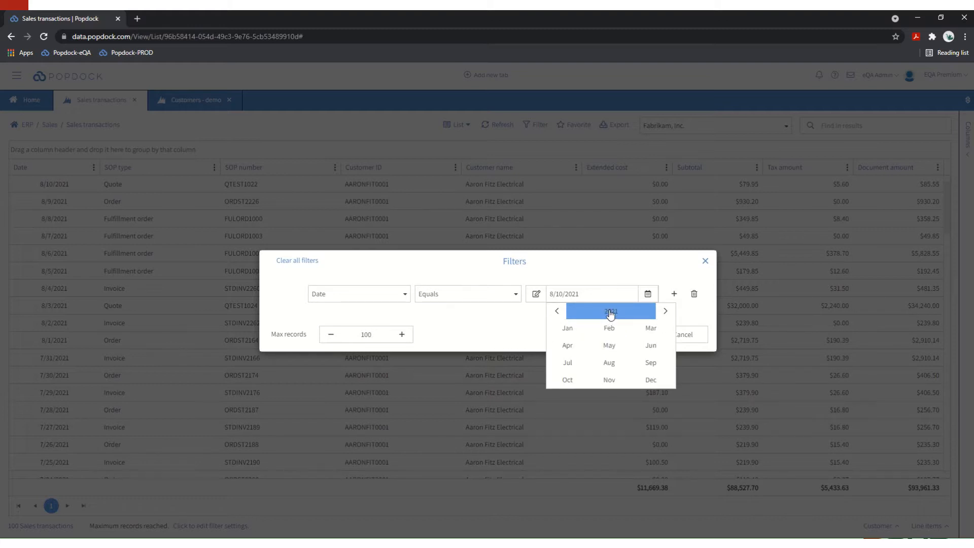
pyautogui.click(610, 313)
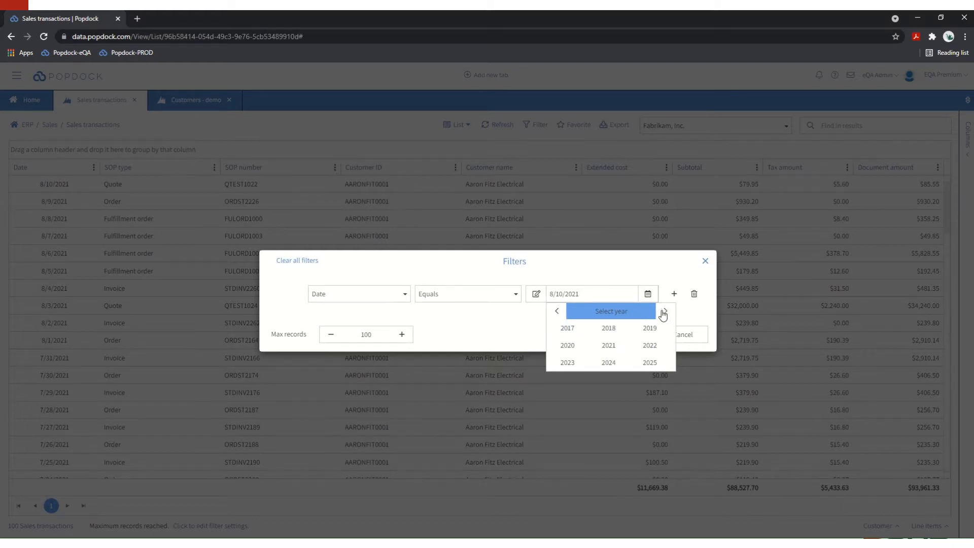
pyautogui.click(556, 311)
pyautogui.click(664, 313)
pyautogui.click(609, 344)
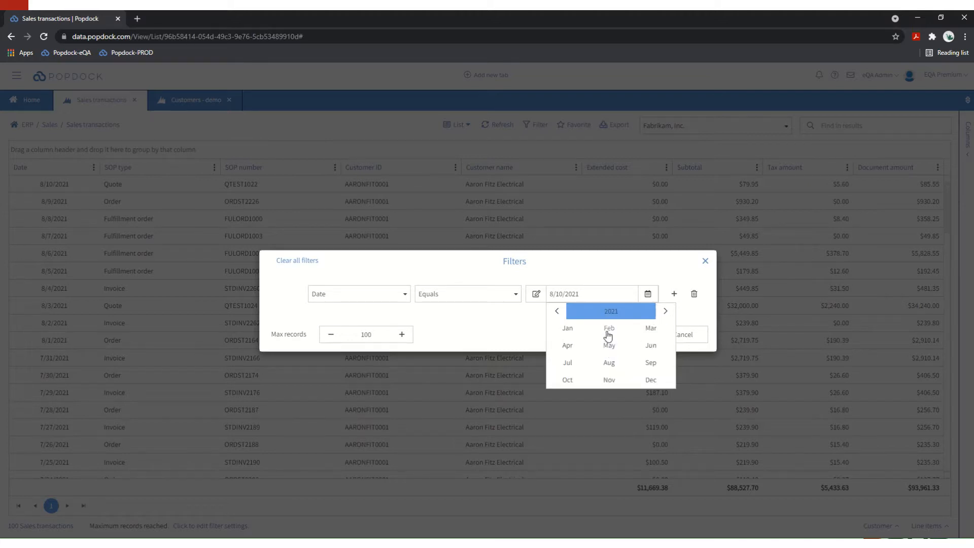
pyautogui.click(650, 347)
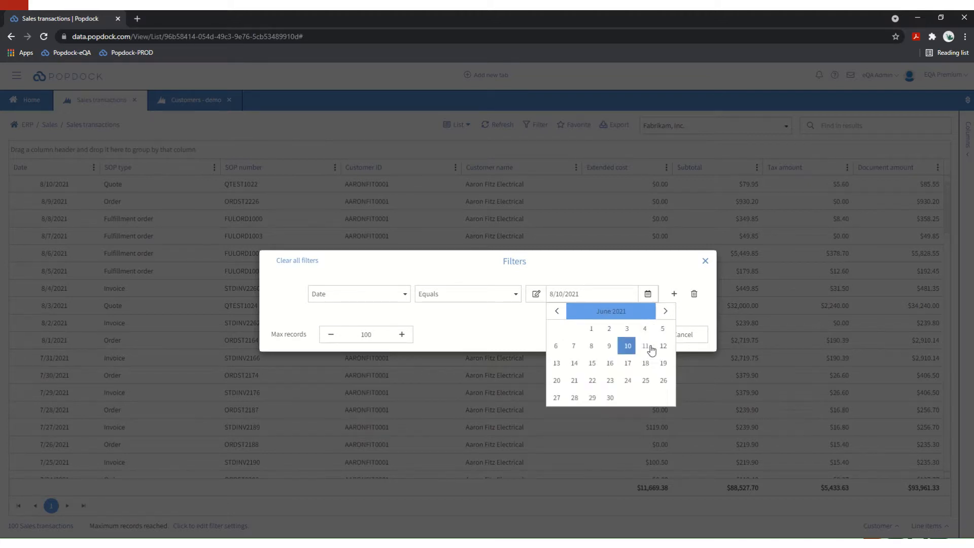
pyautogui.click(592, 363)
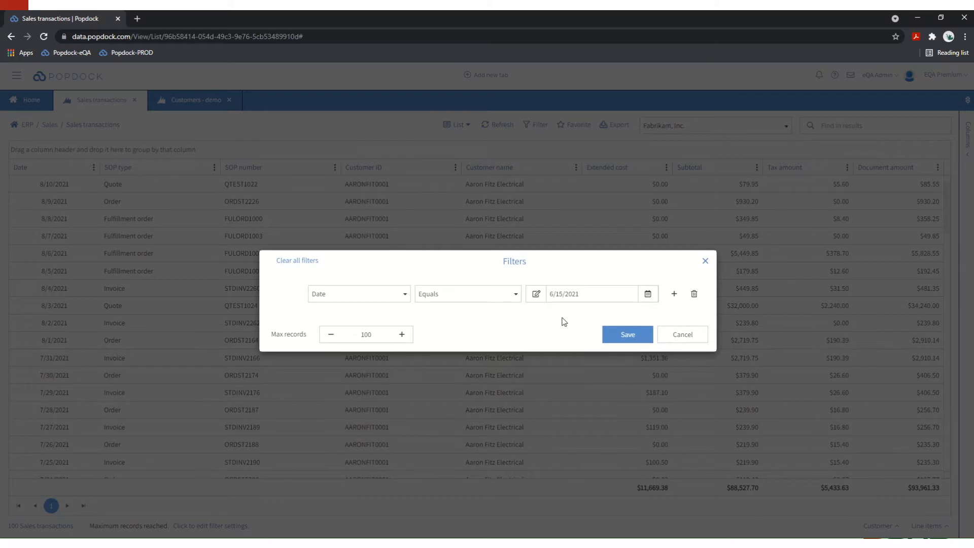
pyautogui.click(627, 335)
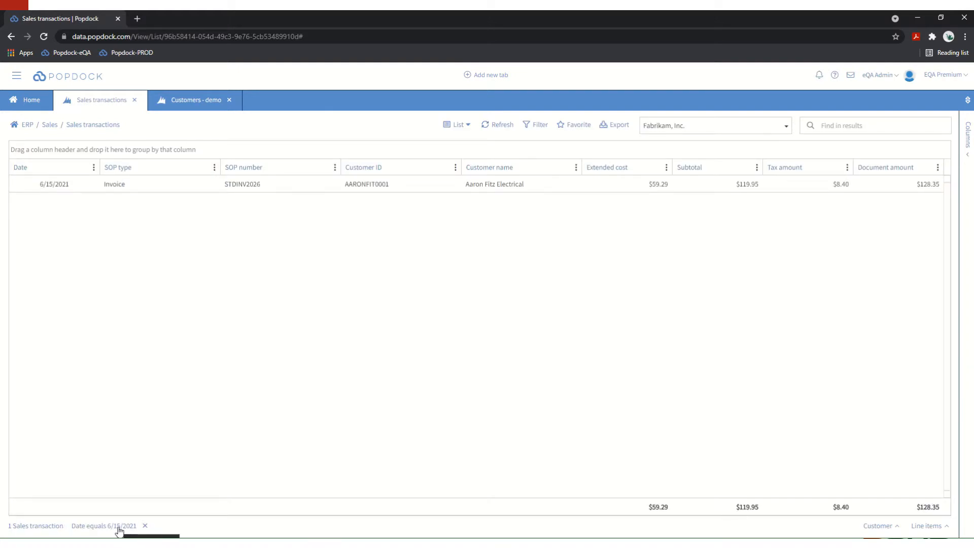
# Add a second Date condition, setting the first one to Greater than or equal to and the second to Less than or equal to
pyautogui.click(534, 128)
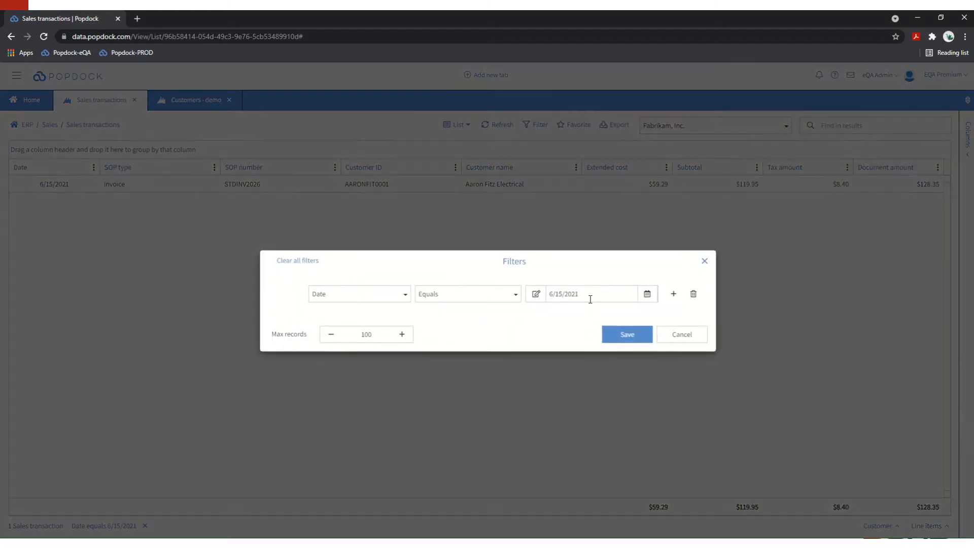
pyautogui.click(674, 294)
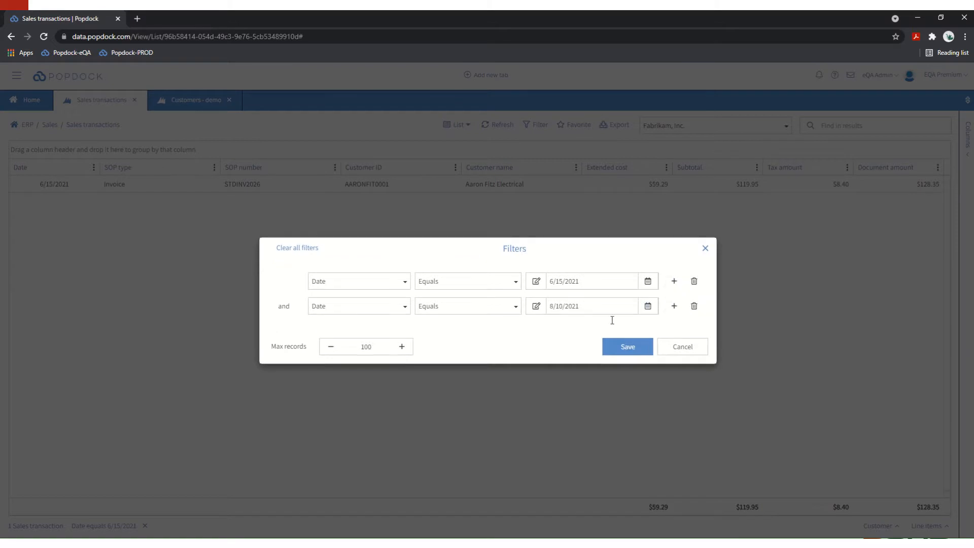
pyautogui.click(465, 284)
pyautogui.click(476, 352)
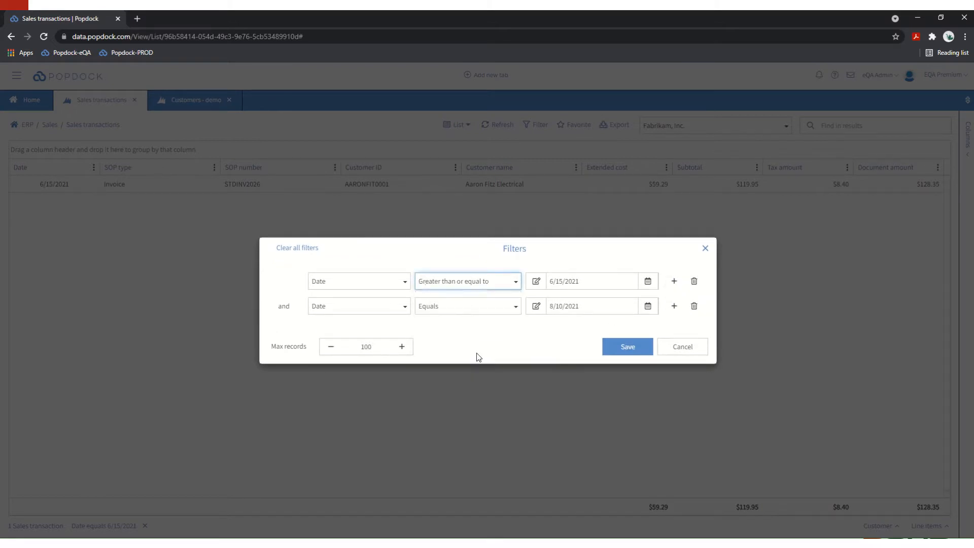
pyautogui.click(472, 311)
pyautogui.click(469, 391)
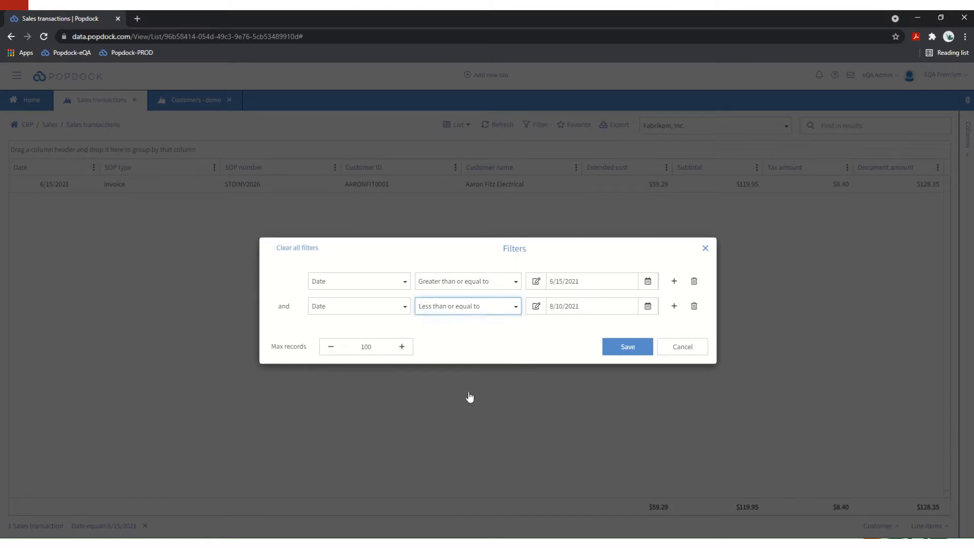
# Set the second date condition's value to 6/30/2021 and apply both conditions
pyautogui.click(648, 306)
pyautogui.click(594, 323)
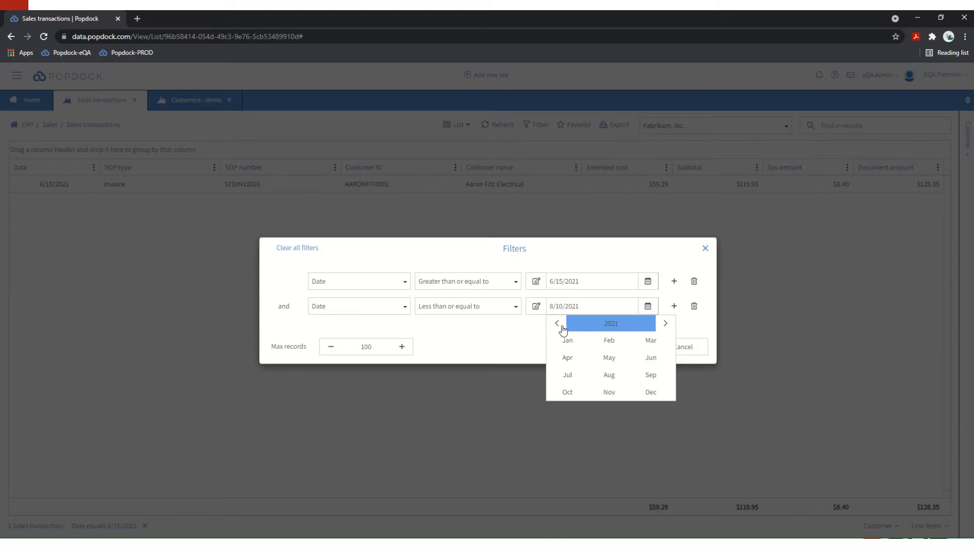
pyautogui.click(651, 358)
pyautogui.click(610, 409)
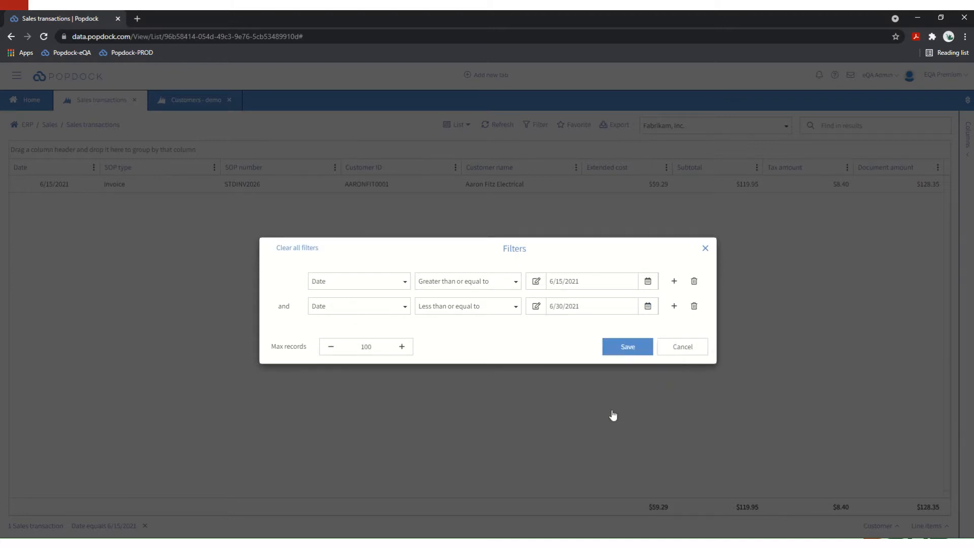
pyautogui.click(629, 347)
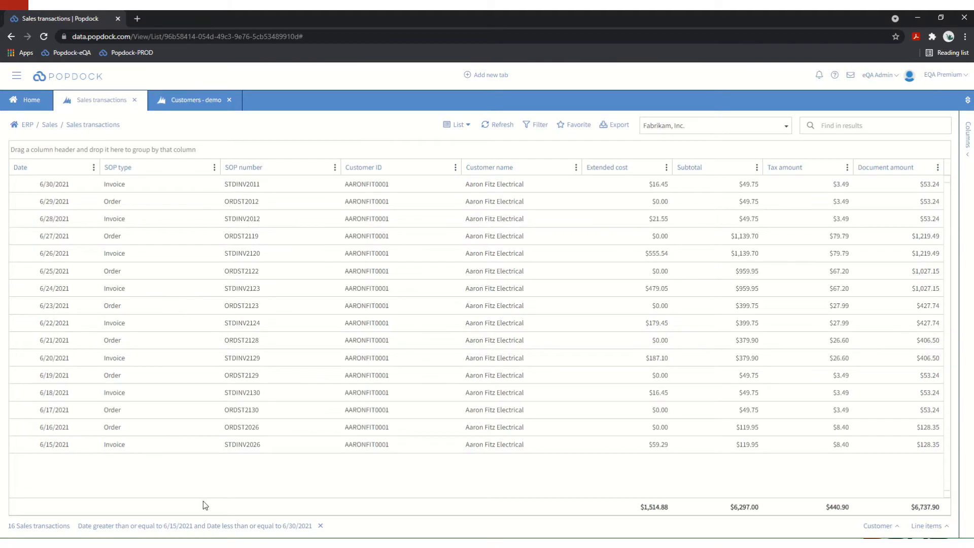
# Remove the second date condition from the filter and change the remaining condition's operator to Between
pyautogui.click(195, 526)
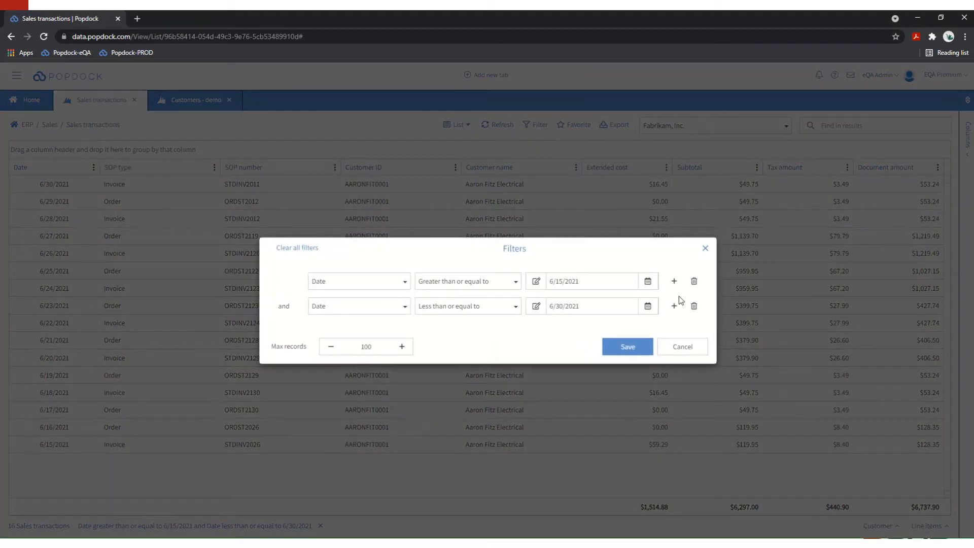
pyautogui.click(694, 306)
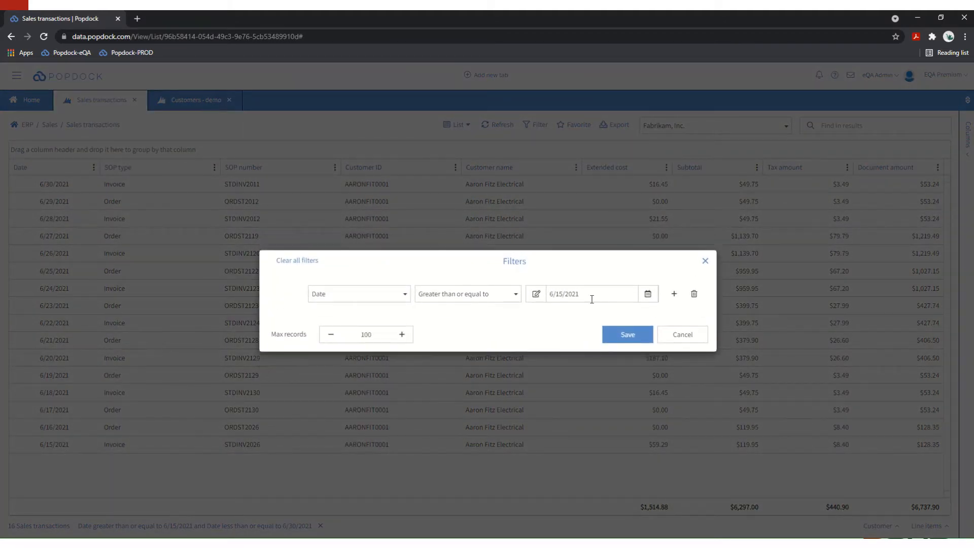
pyautogui.click(460, 299)
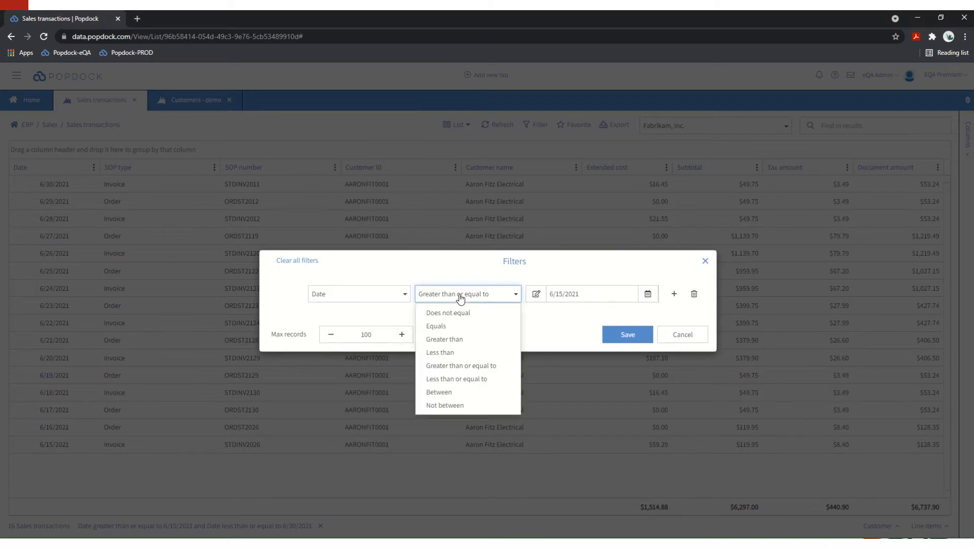
pyautogui.click(461, 393)
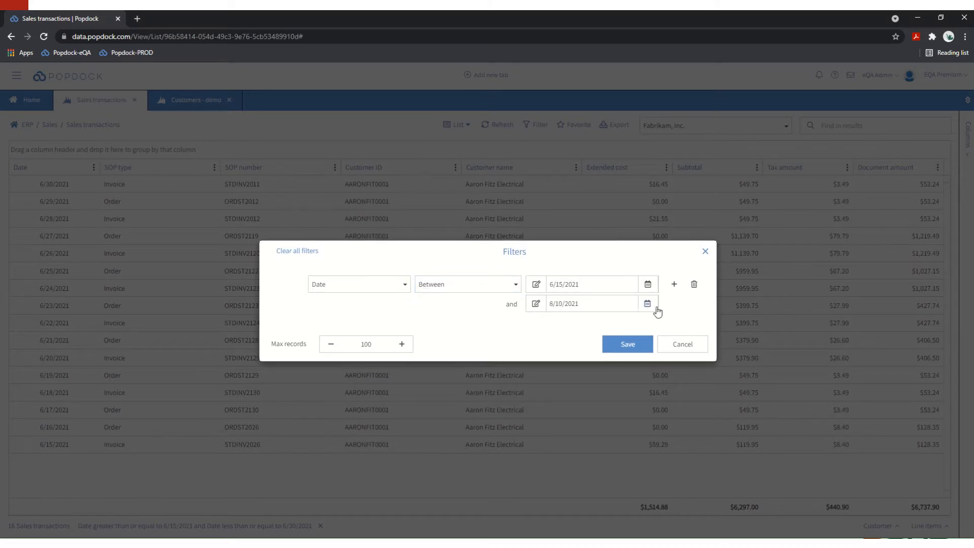
# Set the end of the Between date range to 6/30/2021 and apply the filter
pyautogui.click(647, 304)
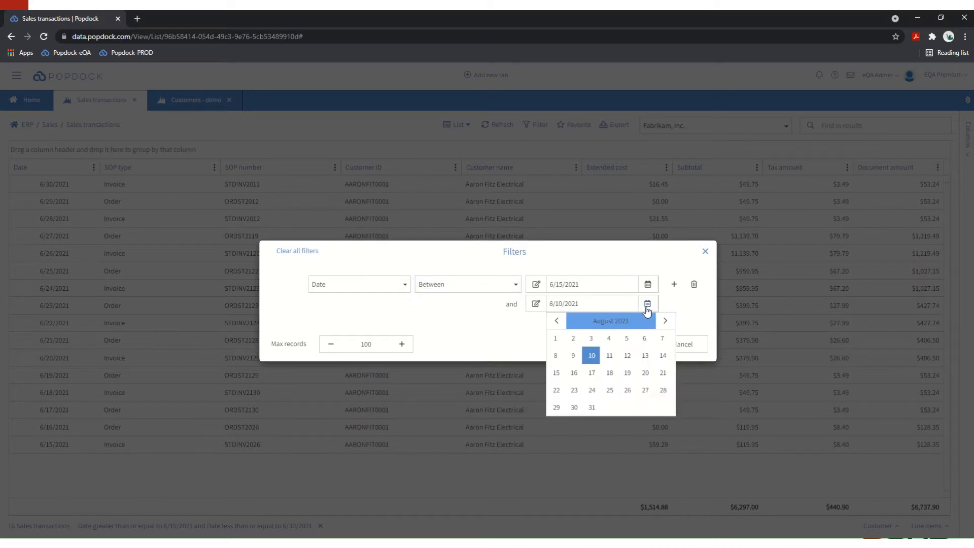
pyautogui.click(555, 321)
pyautogui.click(554, 321)
pyautogui.click(611, 409)
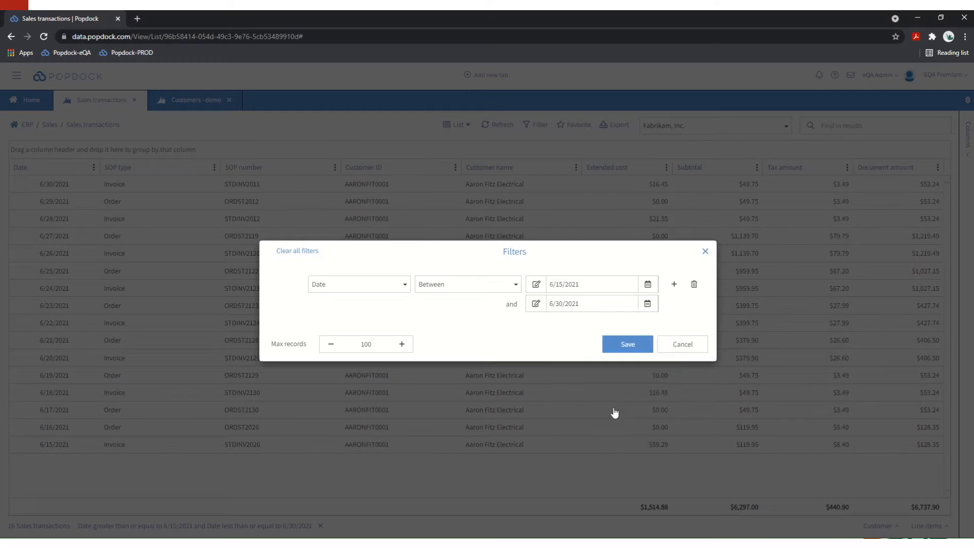
pyautogui.click(627, 344)
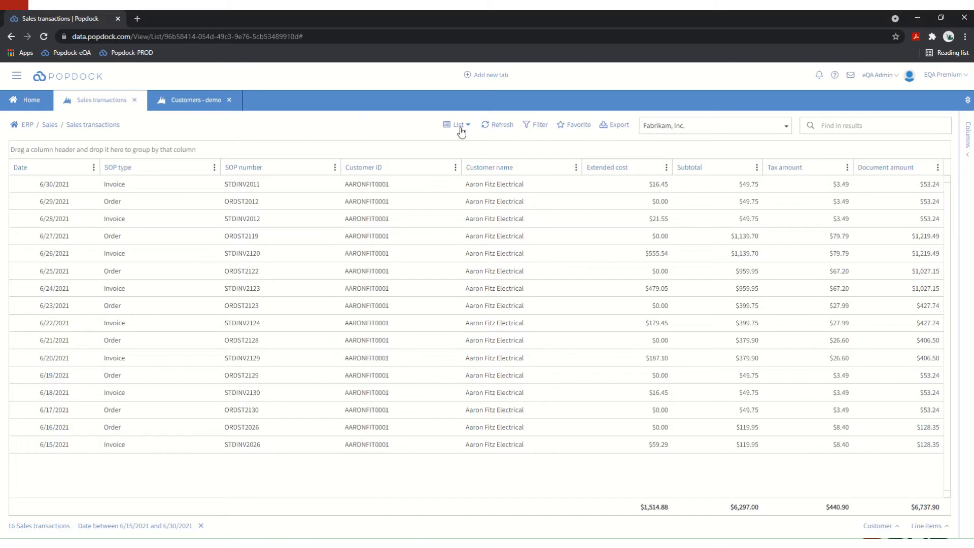
# Save the filtered list as a favorite named "Sales Transaction for the last half of June" and check the saved sales transactions views
pyautogui.click(574, 130)
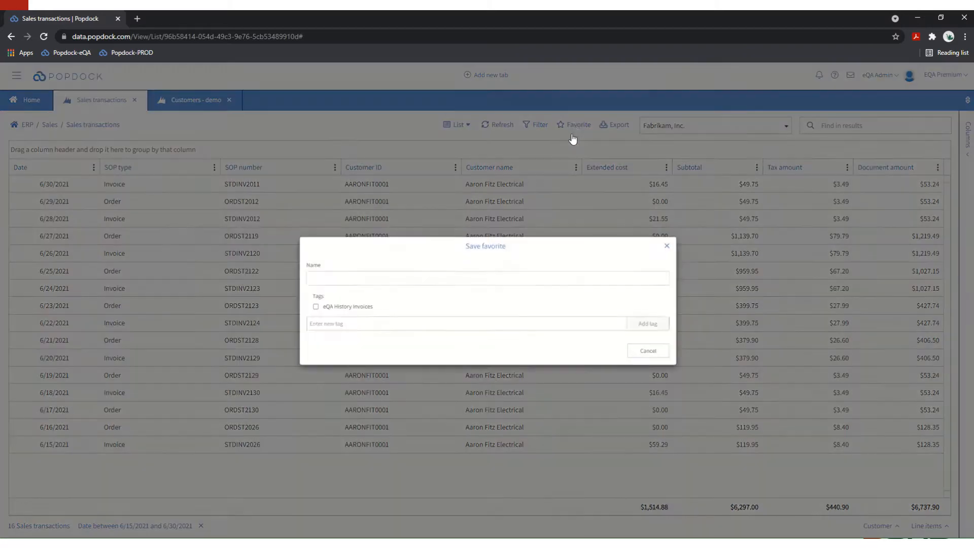
pyautogui.click(477, 275)
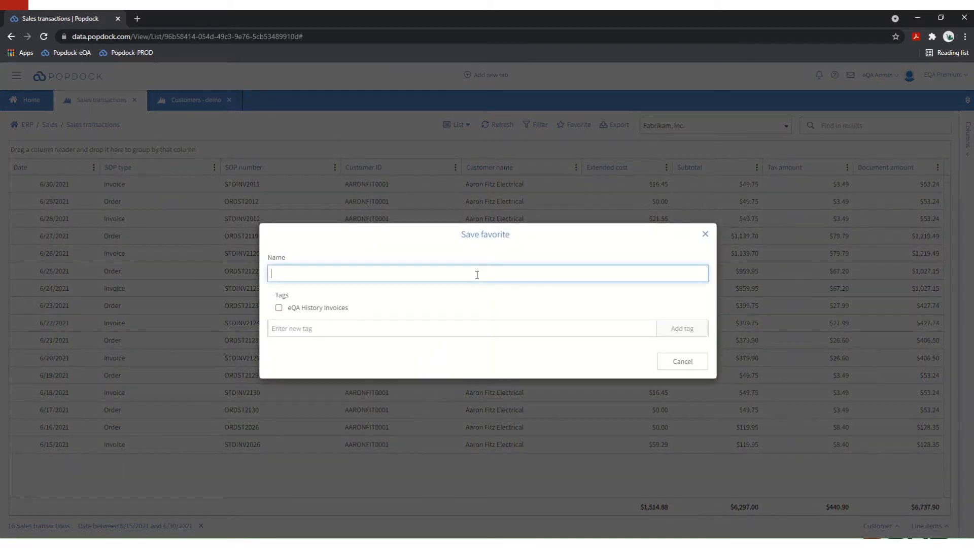
pyautogui.write('S')
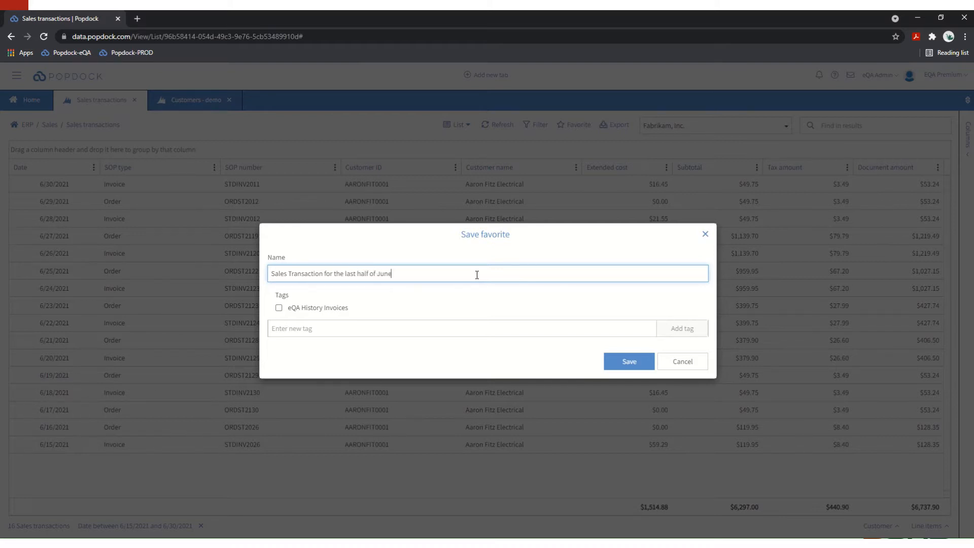
pyautogui.click(634, 365)
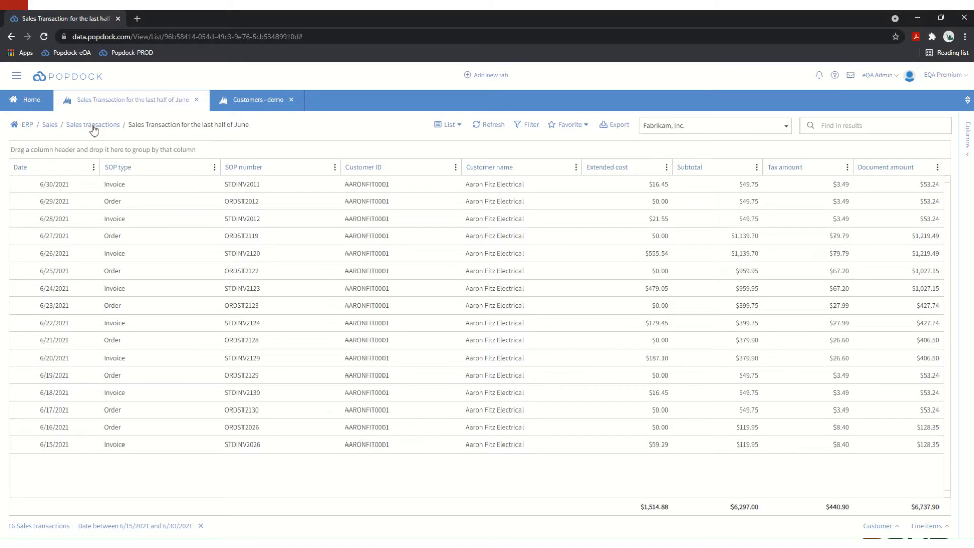
pyautogui.moveTo(94, 130)
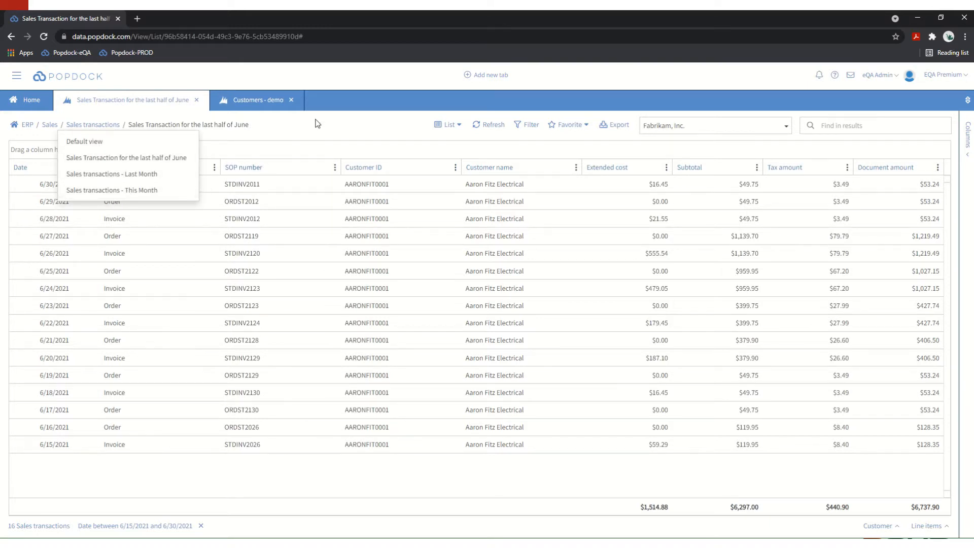
pyautogui.click(290, 126)
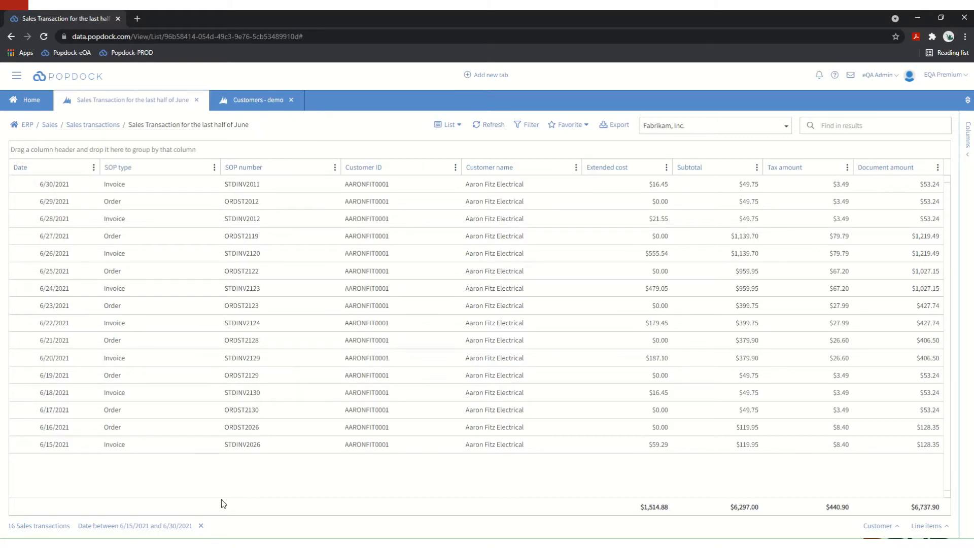
# Change the favorite's date filter operator to Equals and switch its value from an entered date to comparing fields
pyautogui.click(164, 526)
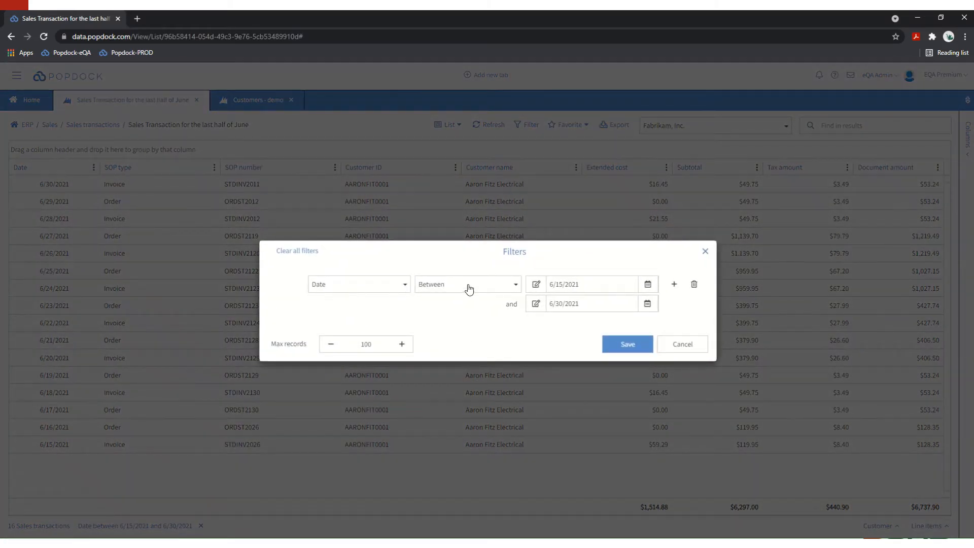
pyautogui.click(469, 290)
pyautogui.click(456, 323)
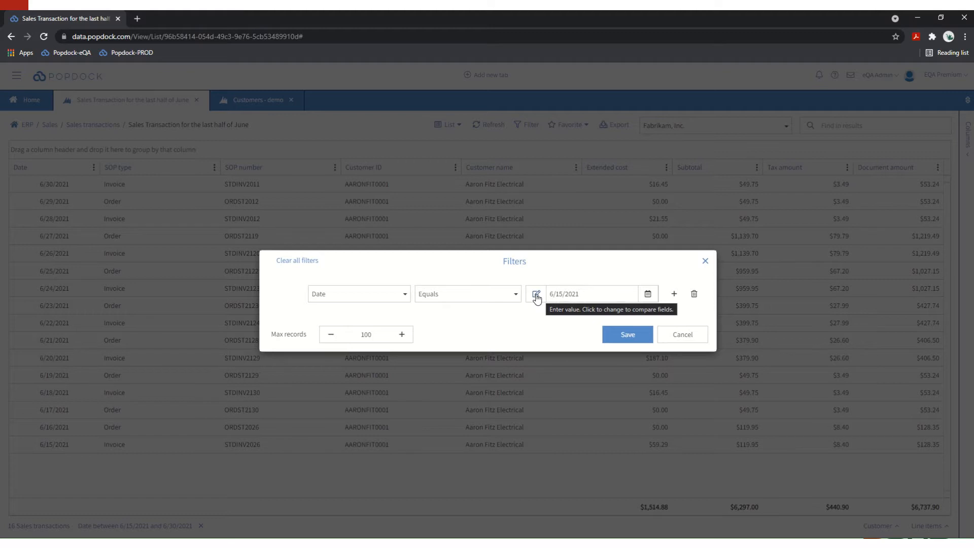
pyautogui.click(536, 296)
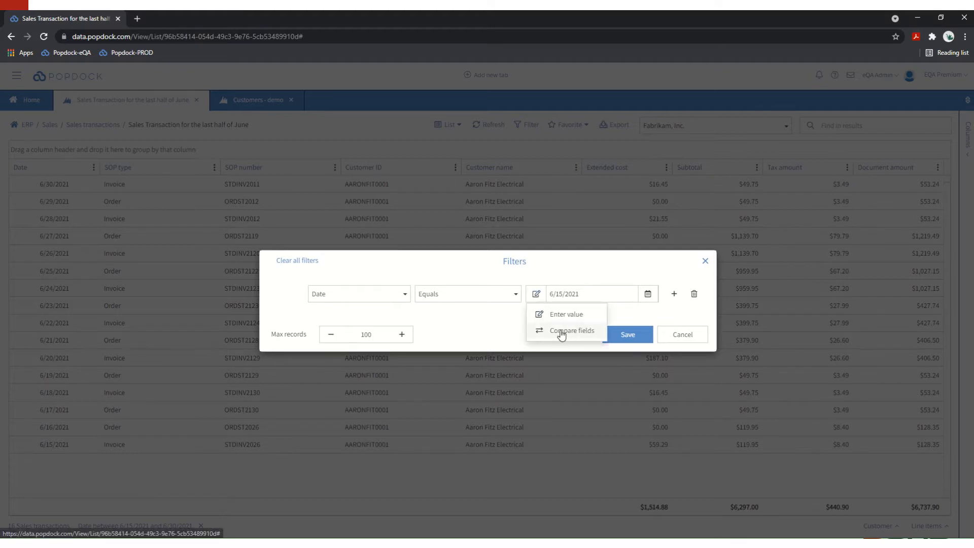
pyautogui.click(561, 331)
# Review the available date comparisons, set the date filter to equal Today and apply it to the list
pyautogui.click(632, 299)
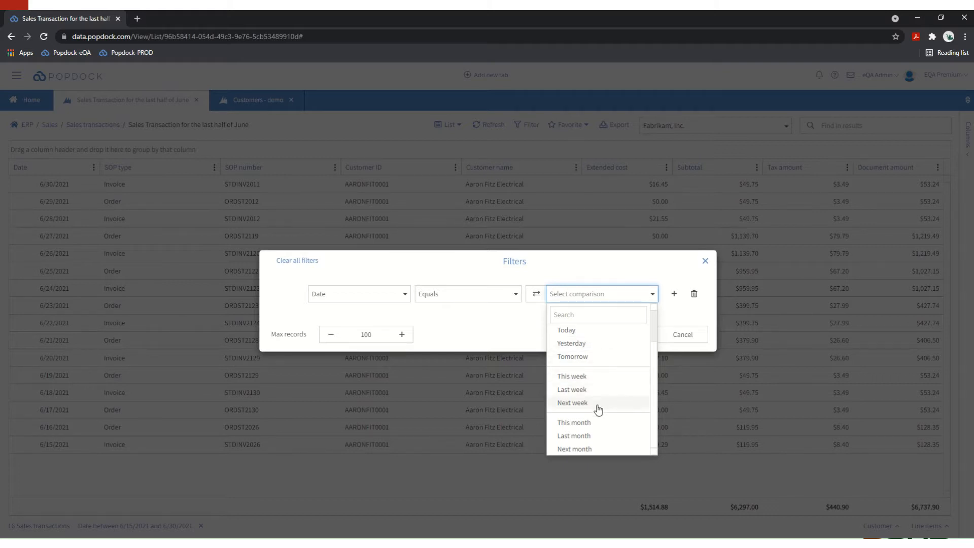
pyautogui.scroll(-1, 600, 432)
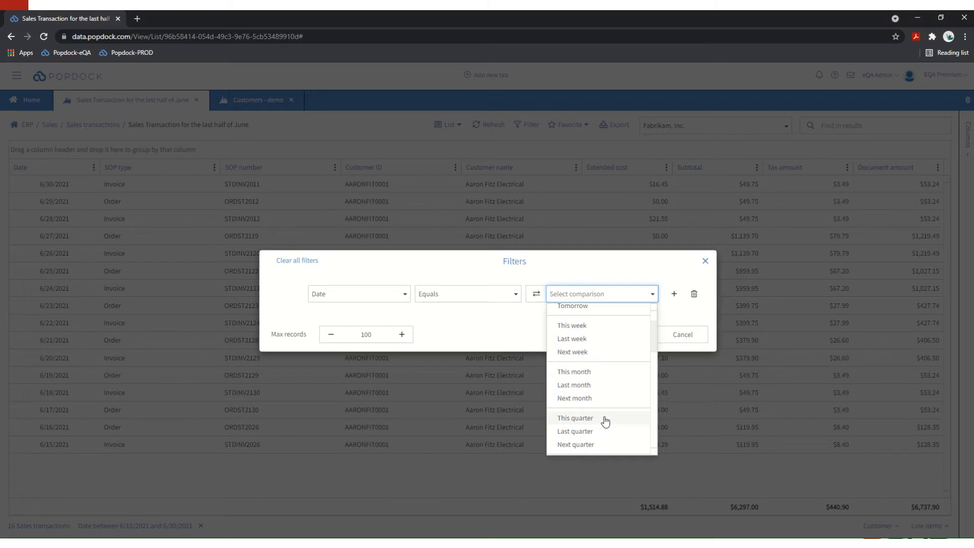
pyautogui.scroll(-2, 607, 411)
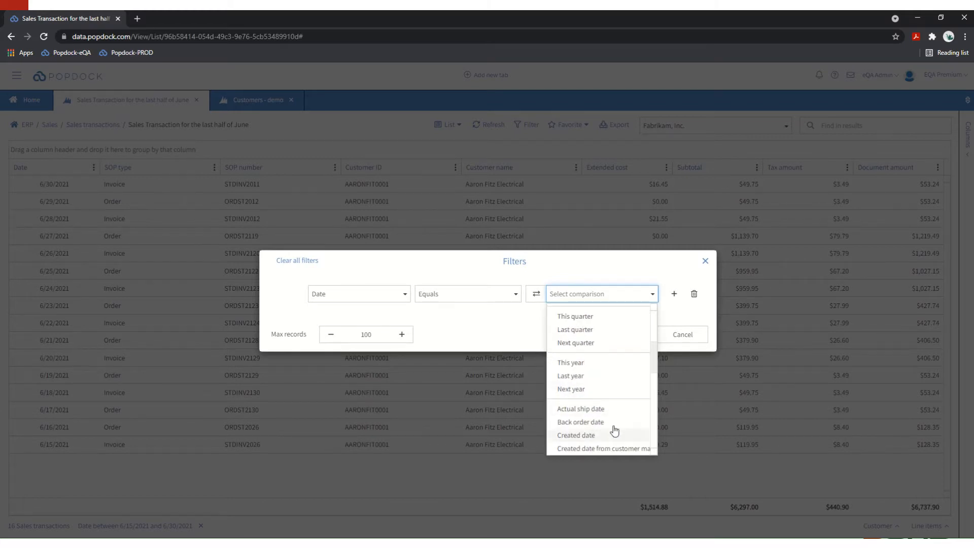
pyautogui.scroll(-1, 592, 438)
pyautogui.scroll(4, 592, 438)
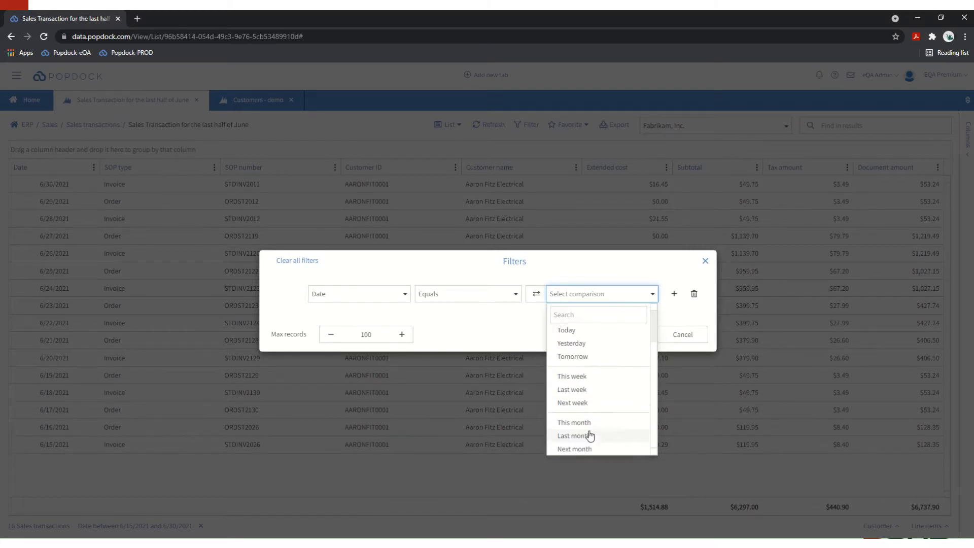
pyautogui.click(581, 332)
pyautogui.click(627, 337)
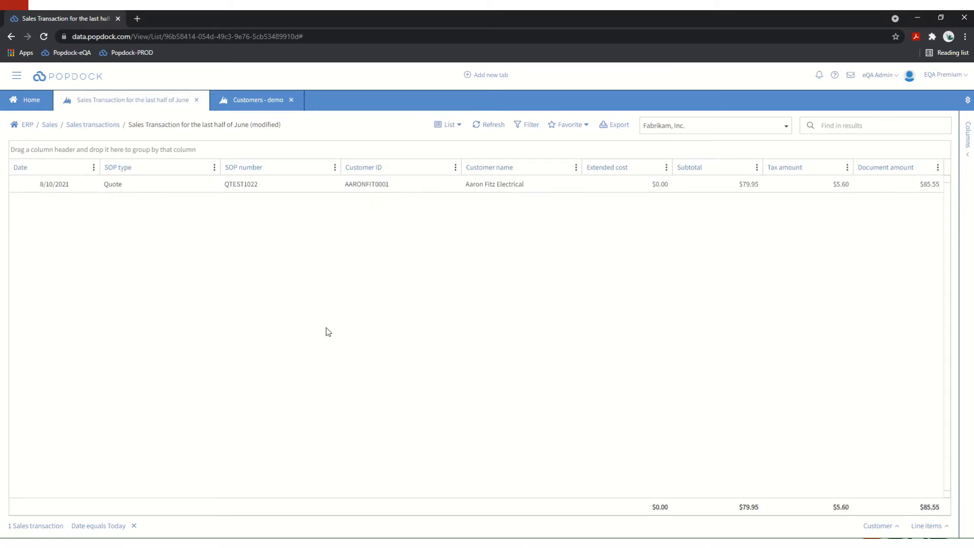
# Change the date filter's comparison value to This month and apply it to the list
pyautogui.click(115, 526)
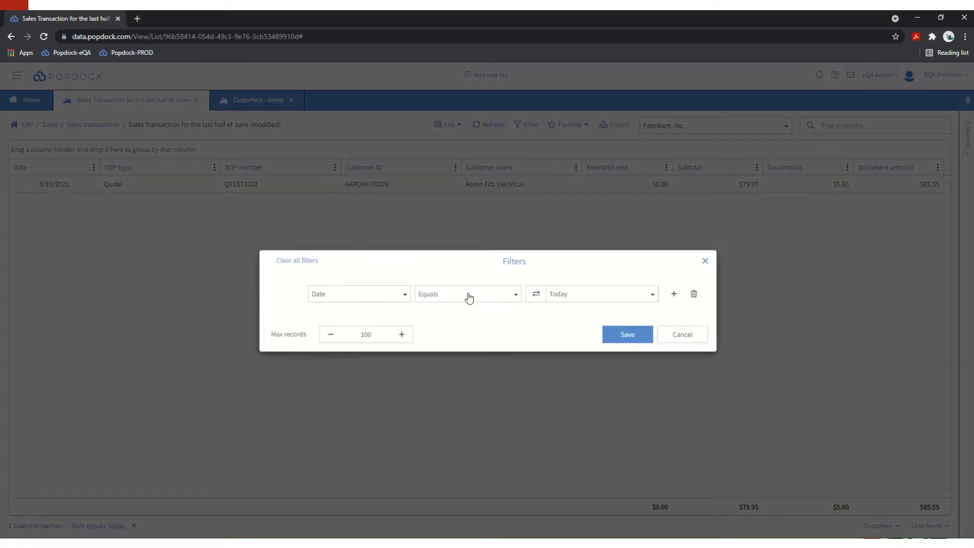
pyautogui.click(468, 299)
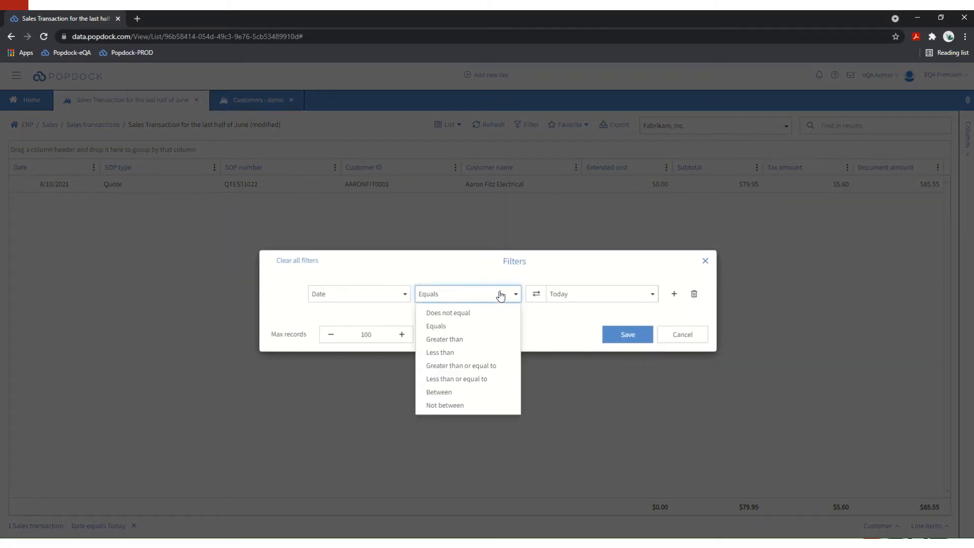
pyautogui.click(578, 299)
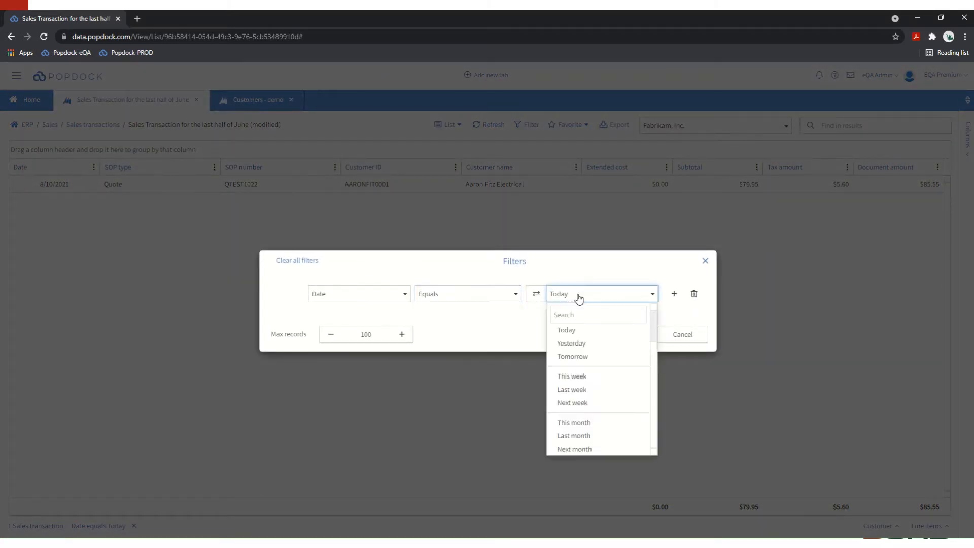
pyautogui.click(601, 422)
pyautogui.click(630, 335)
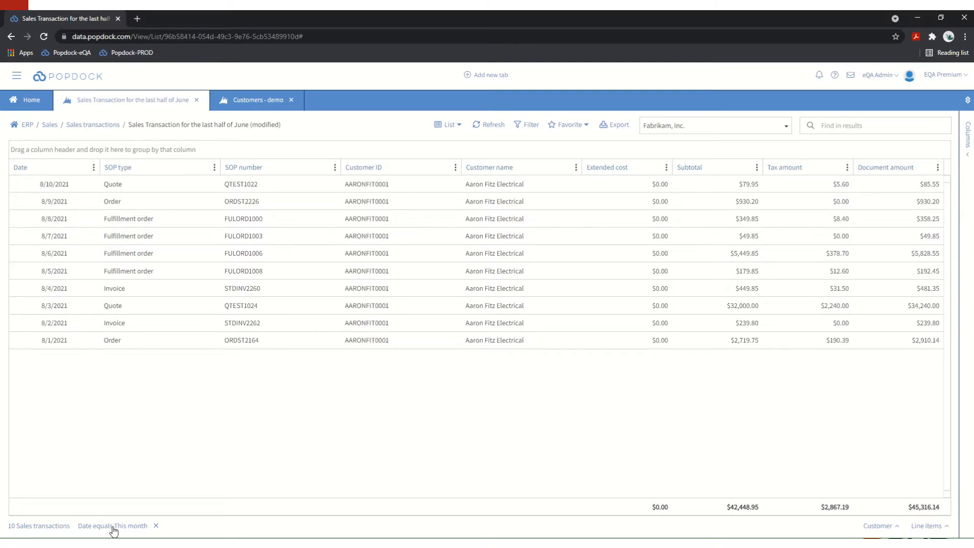
# Switch the date filter's comparison value to Last month and apply it to the list
pyautogui.click(137, 525)
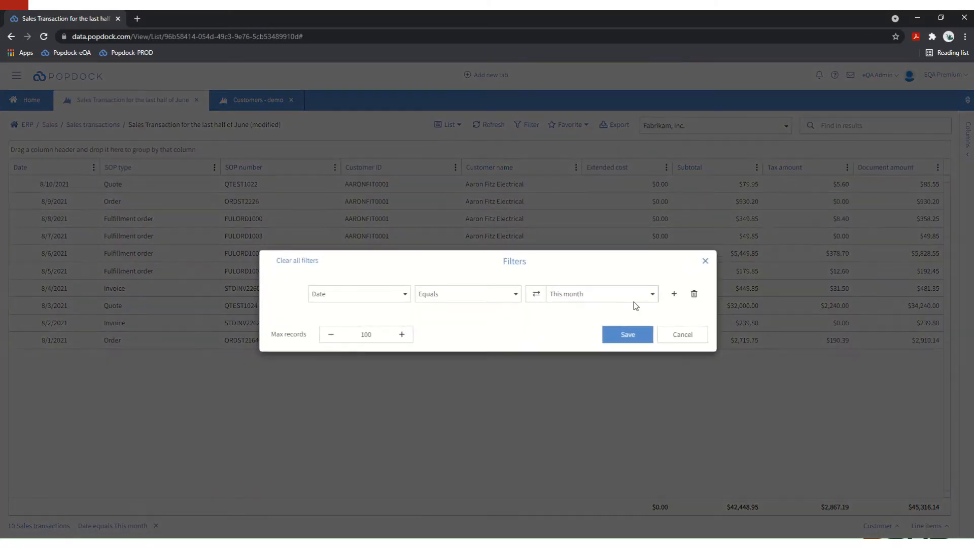
pyautogui.click(593, 296)
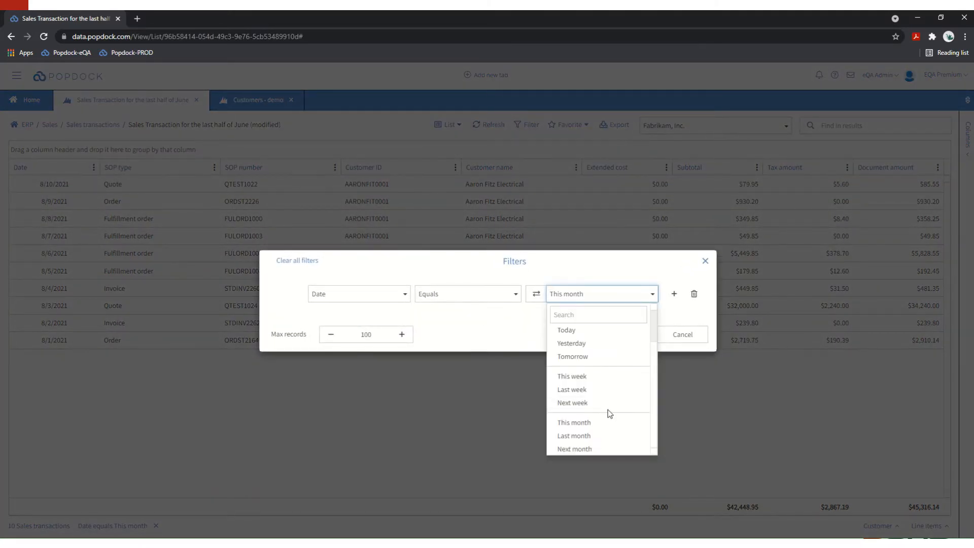
pyautogui.click(598, 436)
pyautogui.click(627, 335)
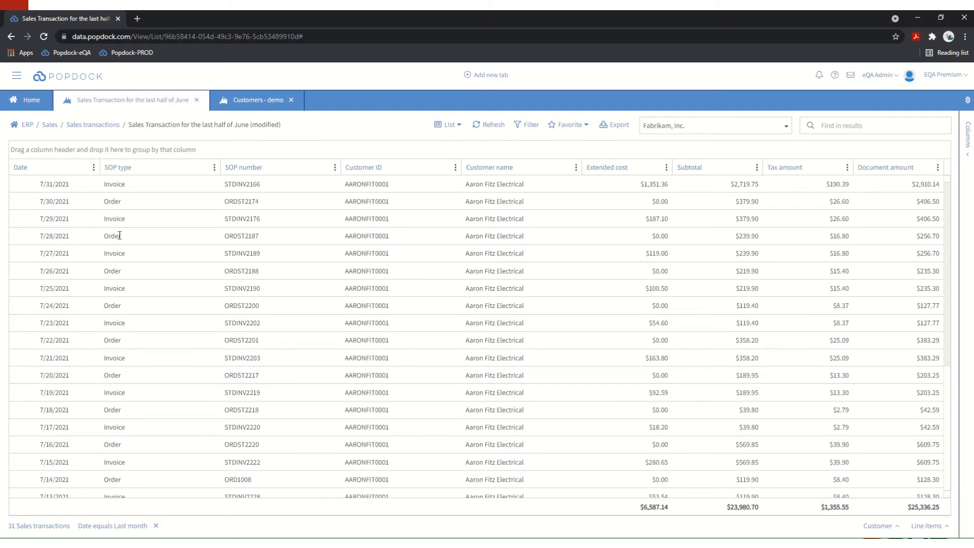
# Remove the date filter from the list and add a new filter condition on the SOP type field
pyautogui.click(156, 525)
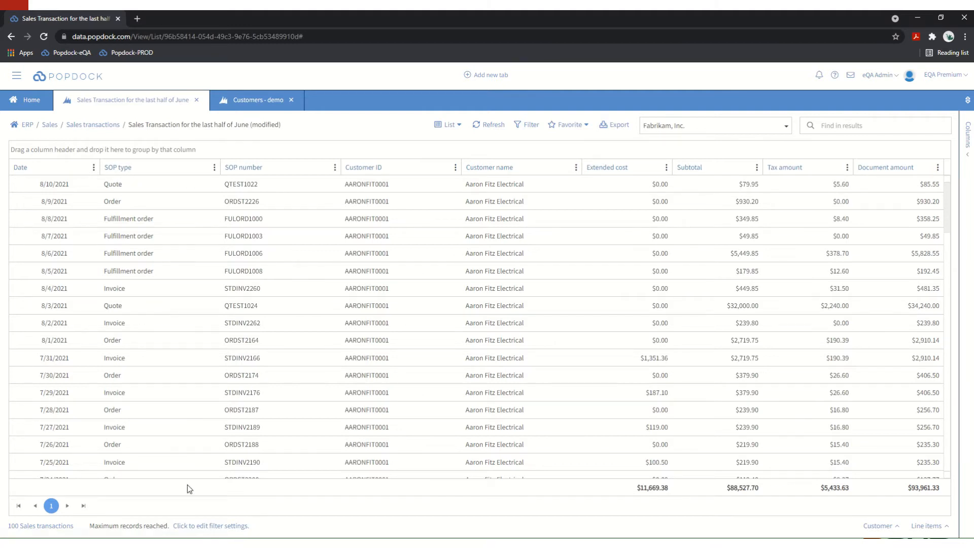
pyautogui.click(530, 127)
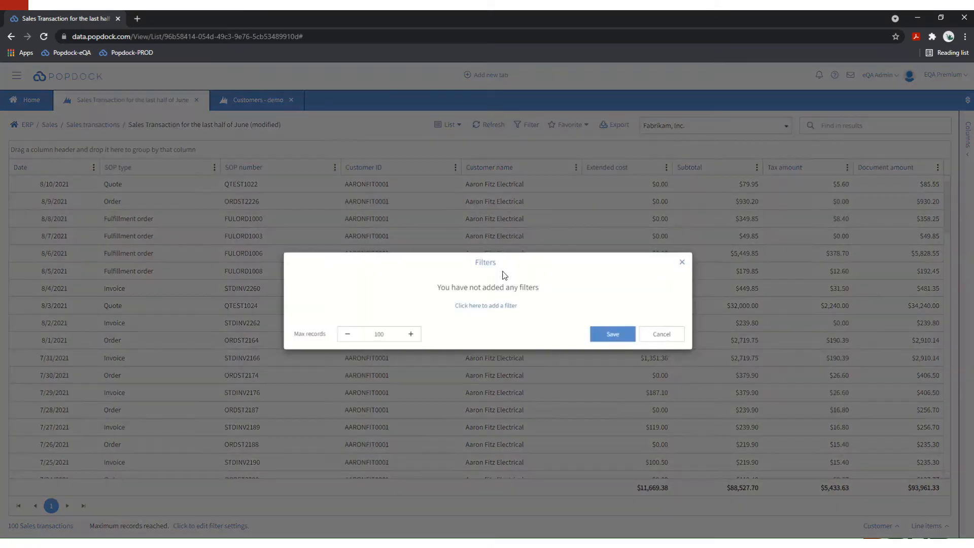
pyautogui.click(477, 308)
pyautogui.click(384, 299)
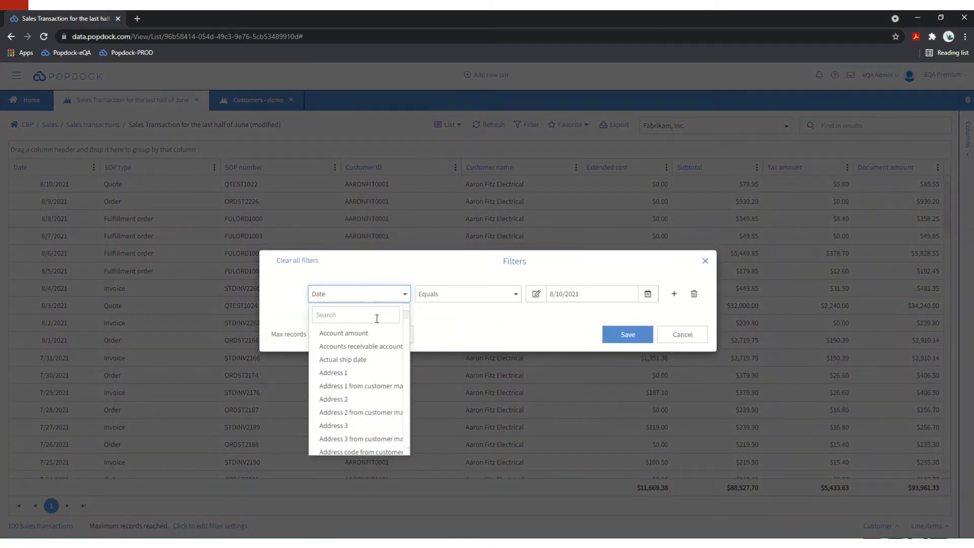
pyautogui.click(339, 315)
pyautogui.write('s')
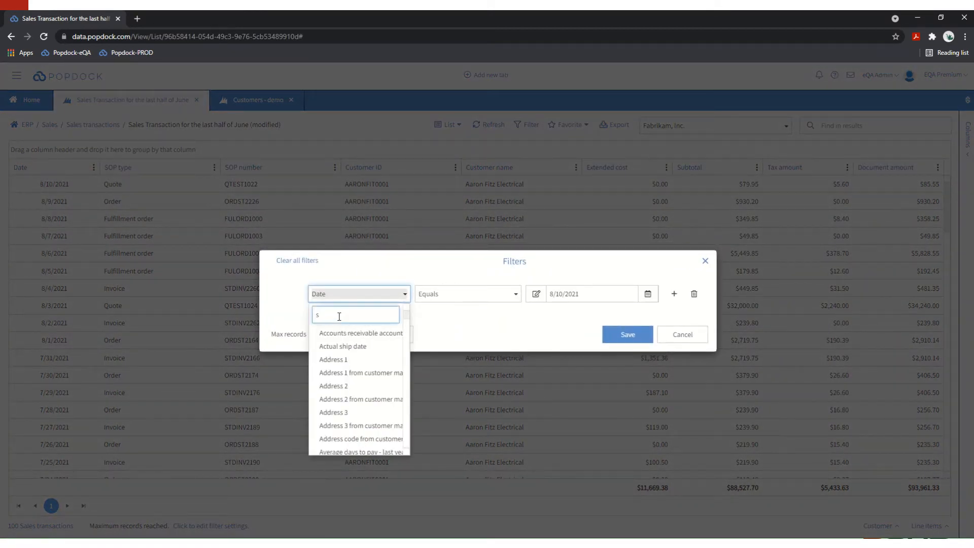
pyautogui.write('op')
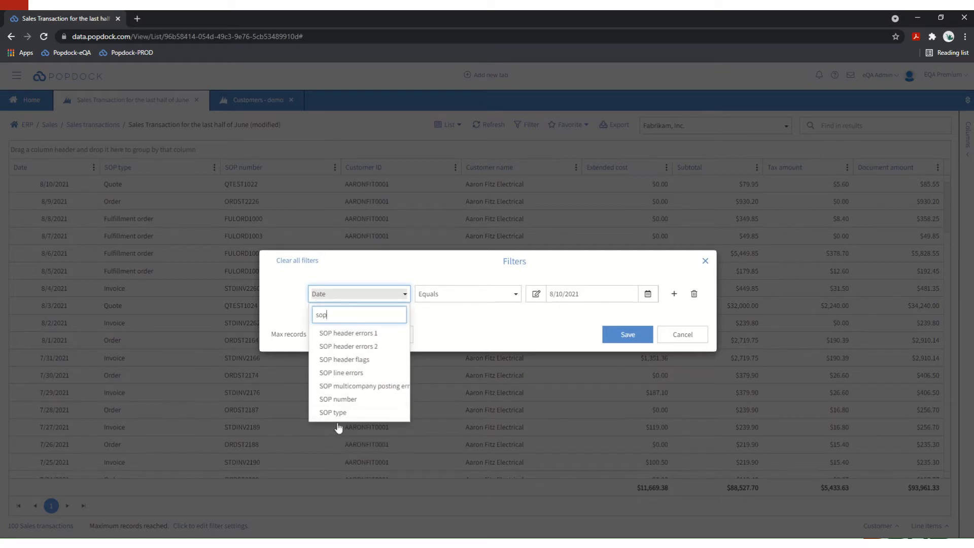
pyautogui.click(340, 412)
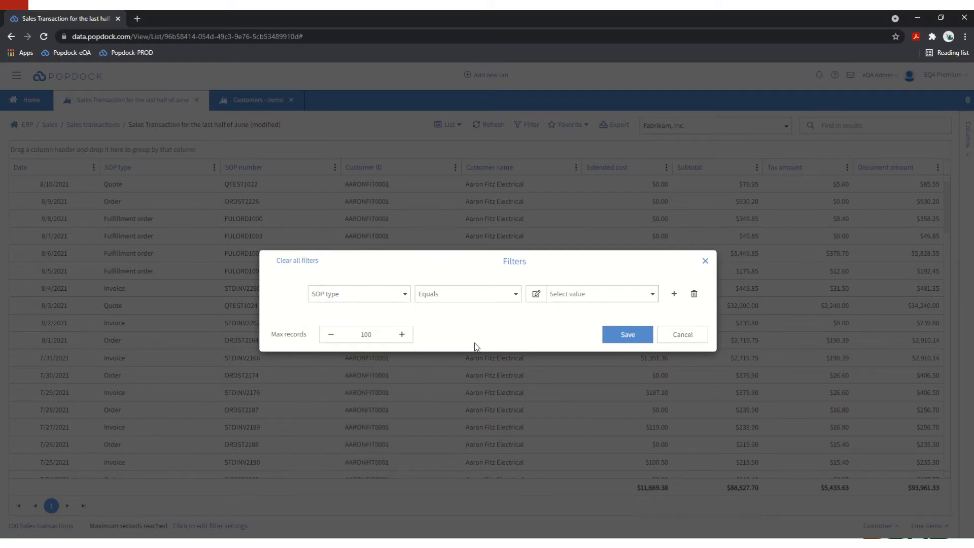
# Set the SOP type condition to equal Return and apply the filter
pyautogui.click(583, 293)
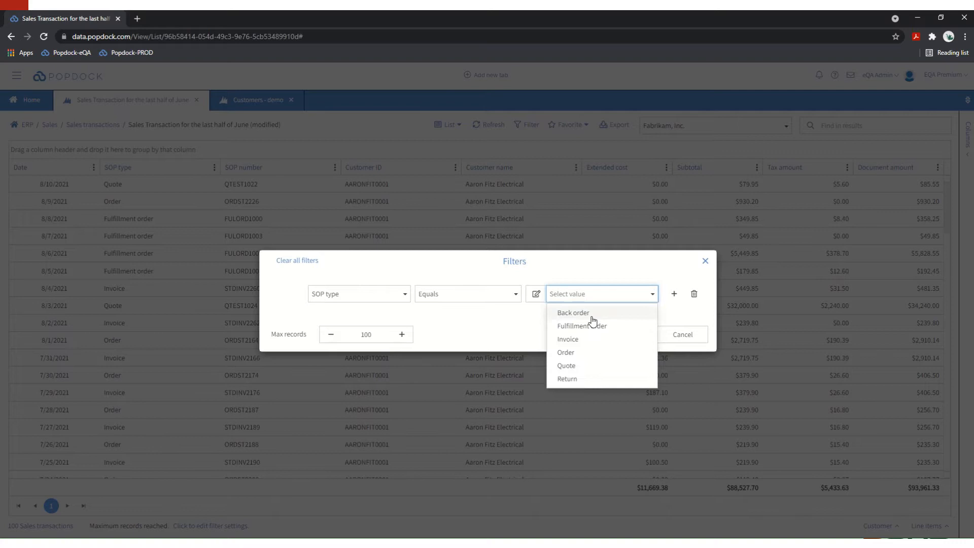
pyautogui.click(580, 380)
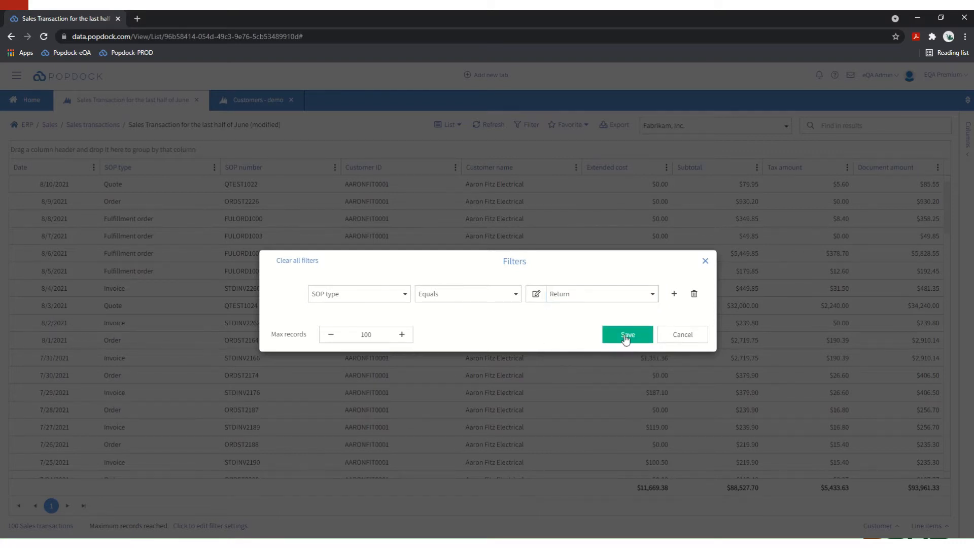
pyautogui.click(607, 296)
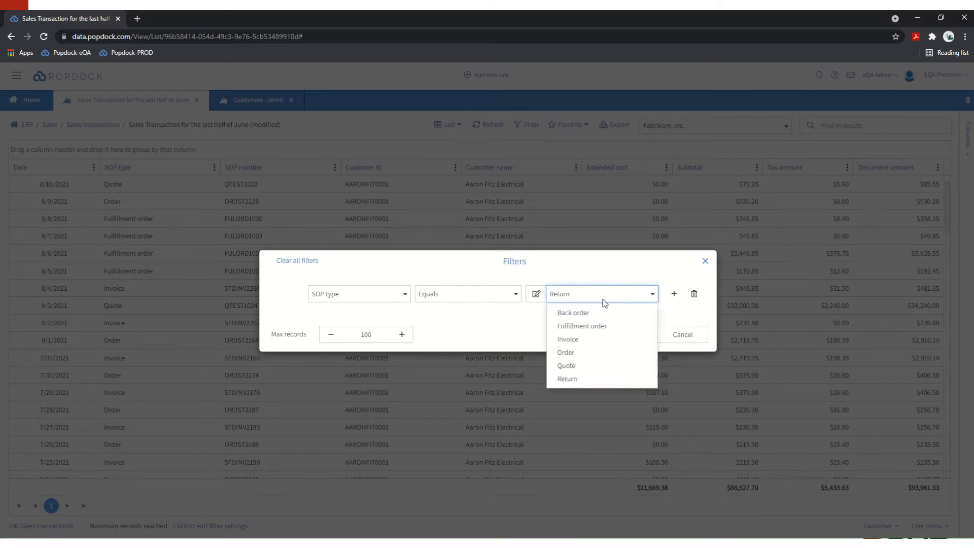
pyautogui.click(501, 331)
pyautogui.click(630, 336)
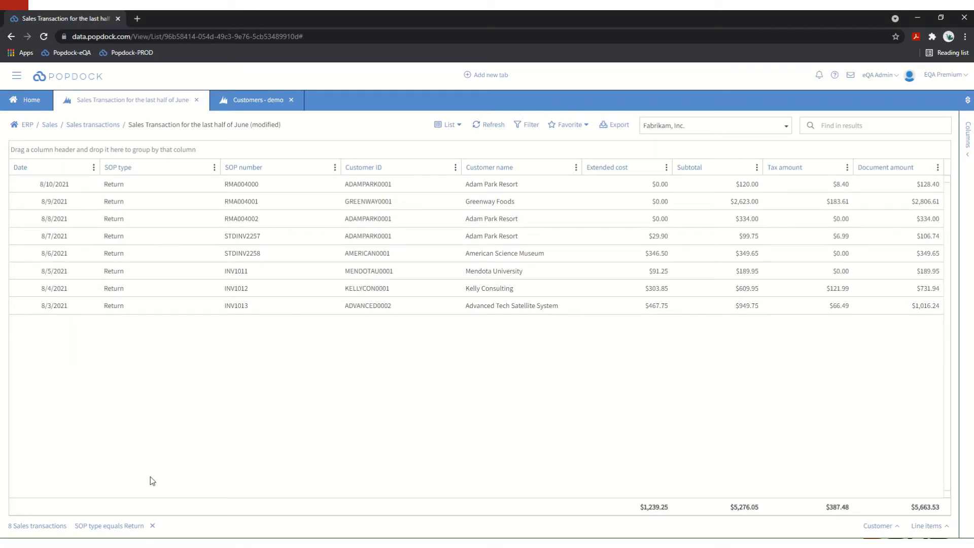
# Change the SOP type filter's operator to One of list and add Back order alongside Return
pyautogui.click(109, 525)
pyautogui.click(451, 299)
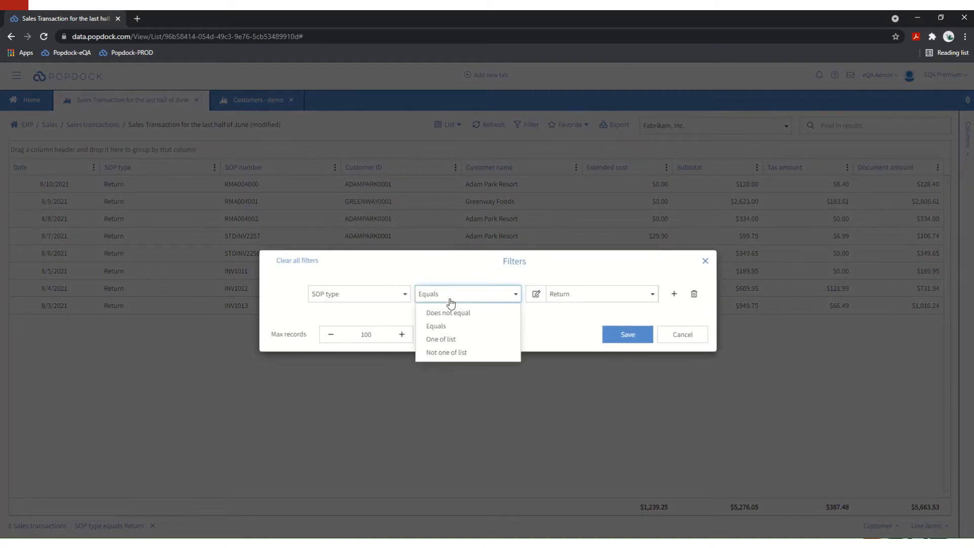
pyautogui.click(448, 340)
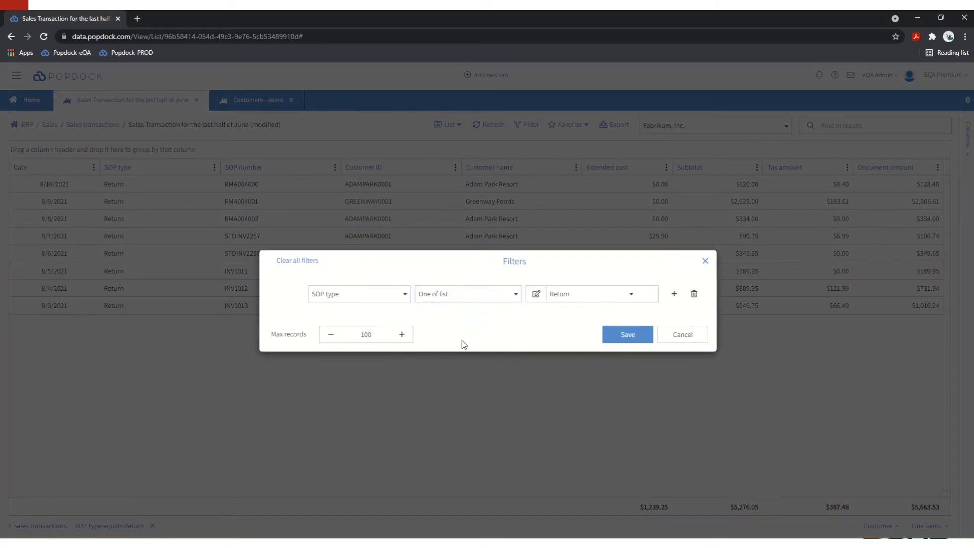
pyautogui.click(596, 298)
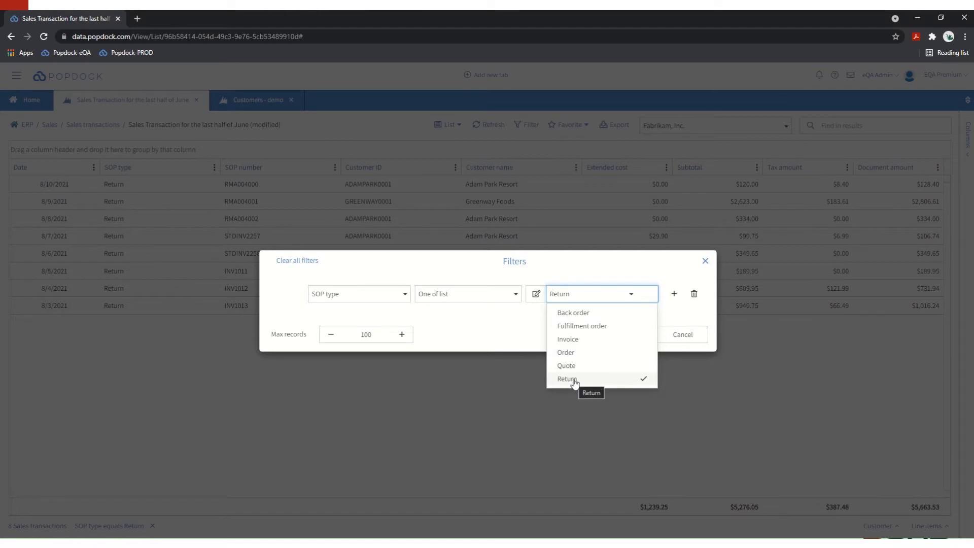
pyautogui.click(581, 313)
pyautogui.click(491, 326)
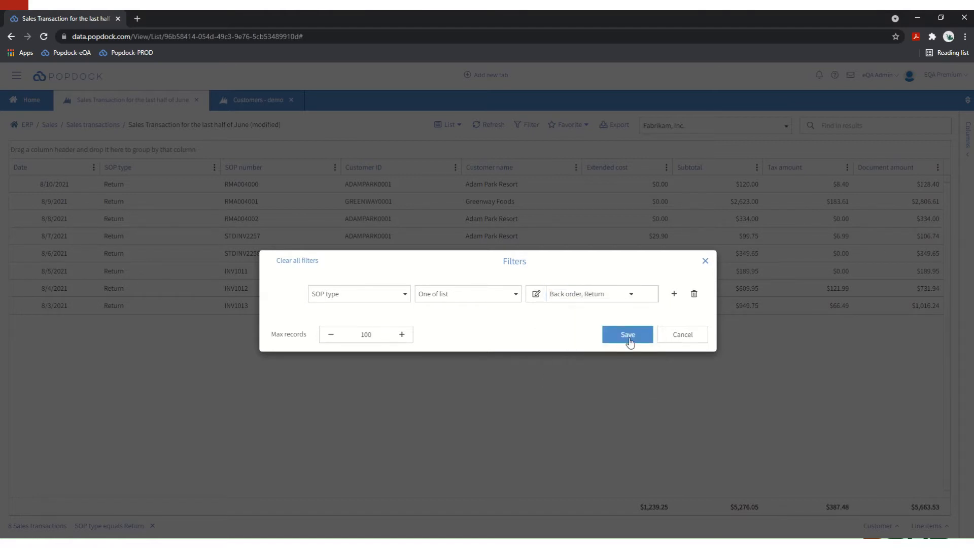
pyautogui.click(591, 297)
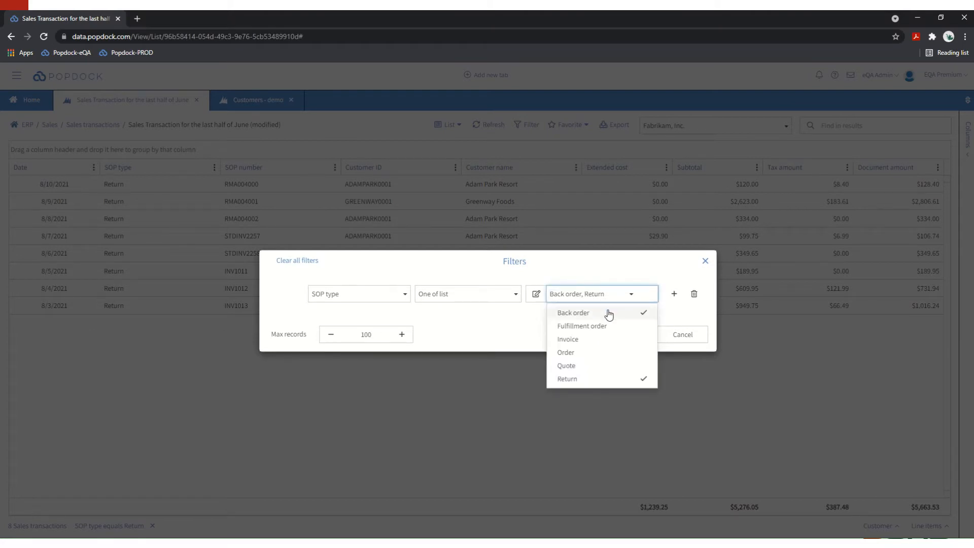
pyautogui.click(596, 326)
pyautogui.click(595, 338)
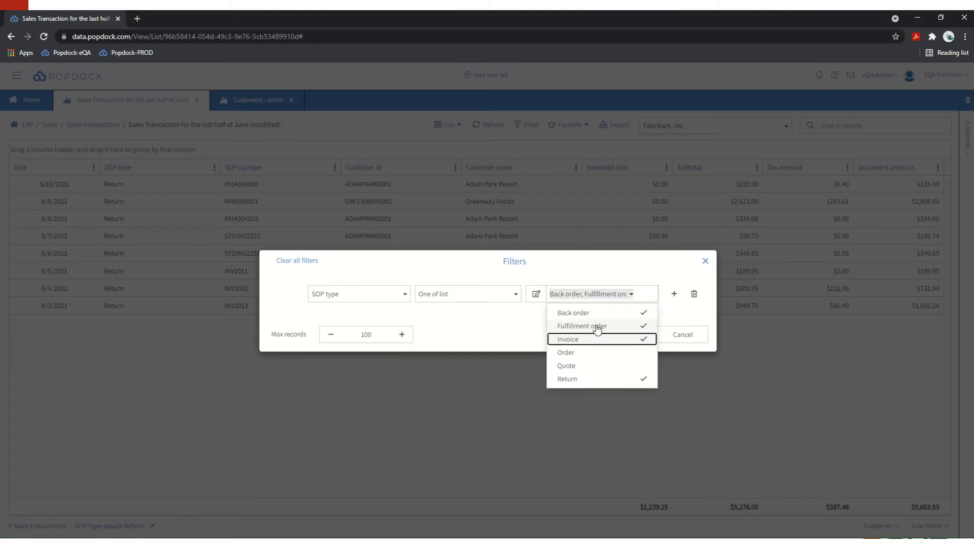
pyautogui.click(570, 327)
pyautogui.click(594, 340)
pyautogui.click(497, 316)
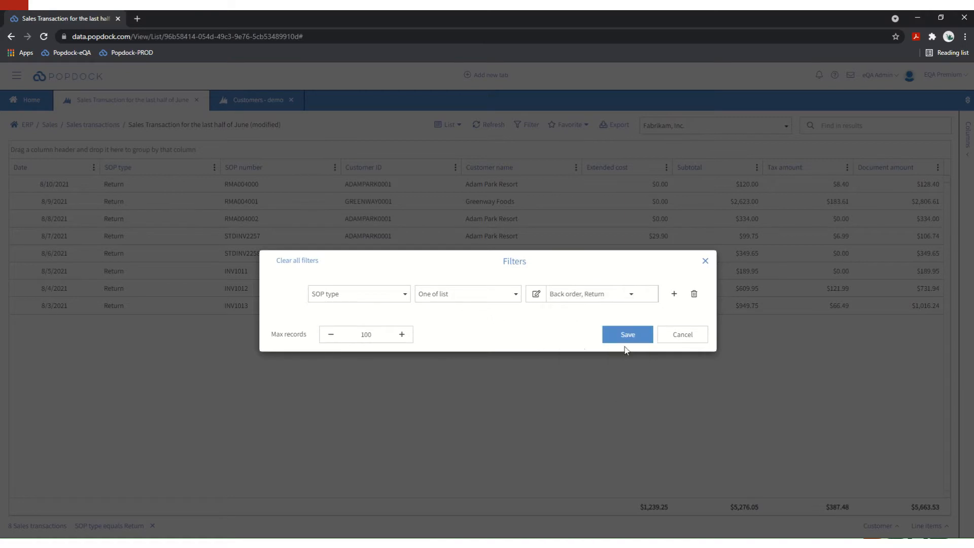
# Apply the SOP type filter for Back order and Return to the list
pyautogui.click(625, 335)
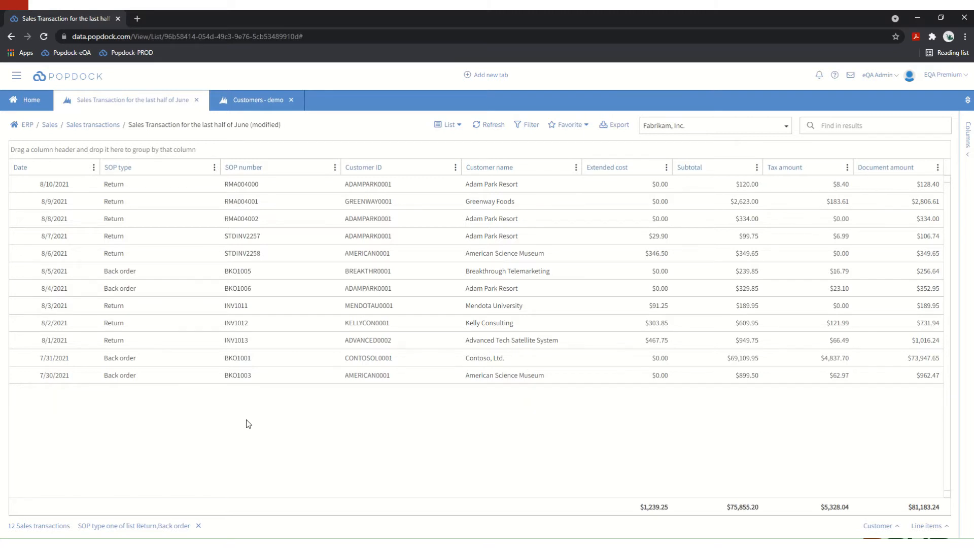
# Sort the list by Customer ID ascending with Document amount descending as the second level, and widen the Document amount column
pyautogui.click(411, 172)
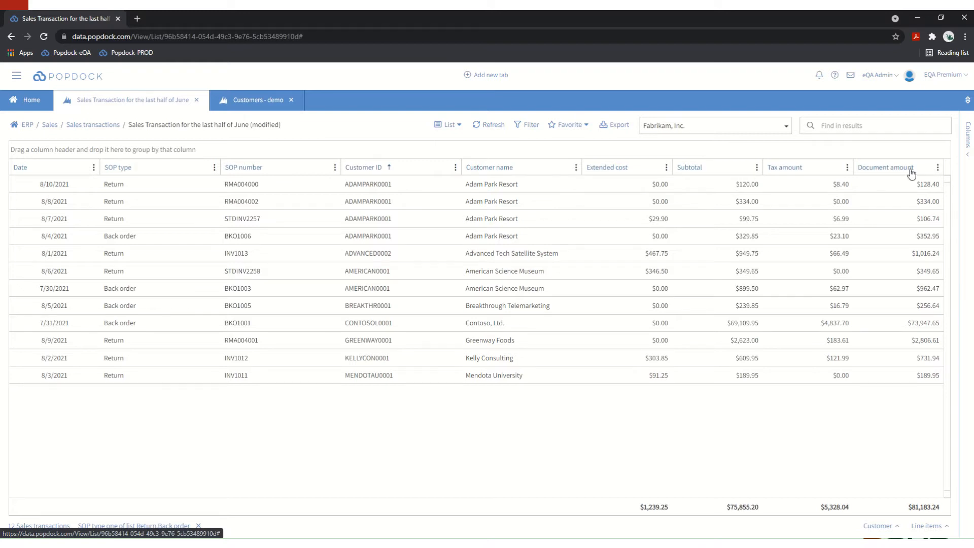
pyautogui.keyDown('shift'); pyautogui.click(893, 170); pyautogui.keyUp('shift')
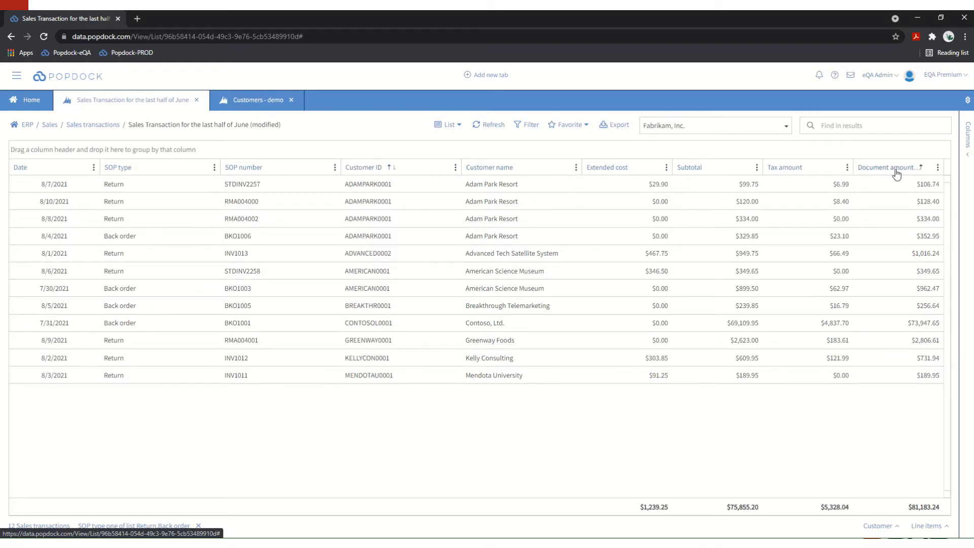
pyautogui.keyDown('shift'); pyautogui.click(908, 171); pyautogui.keyUp('shift')
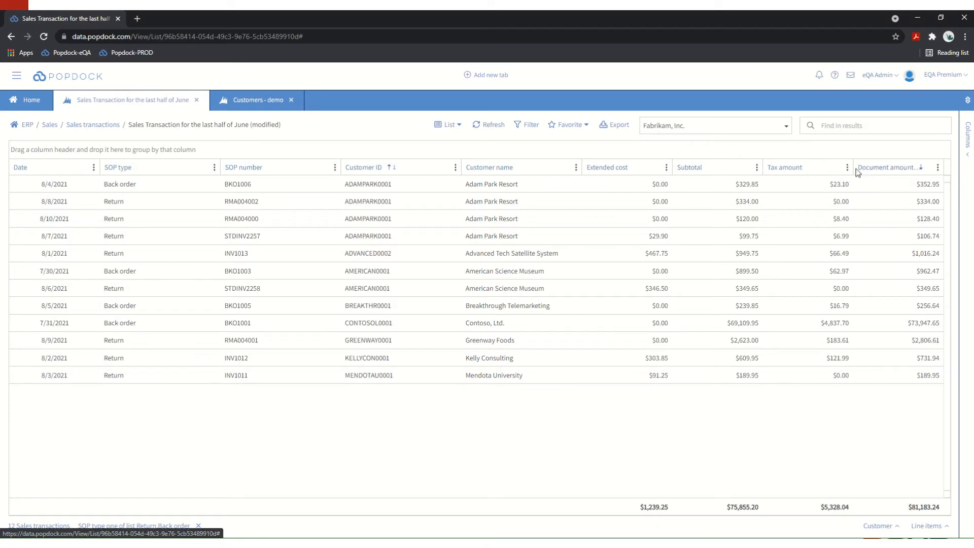
pyautogui.moveTo(941, 168); pyautogui.dragTo(950, 166)
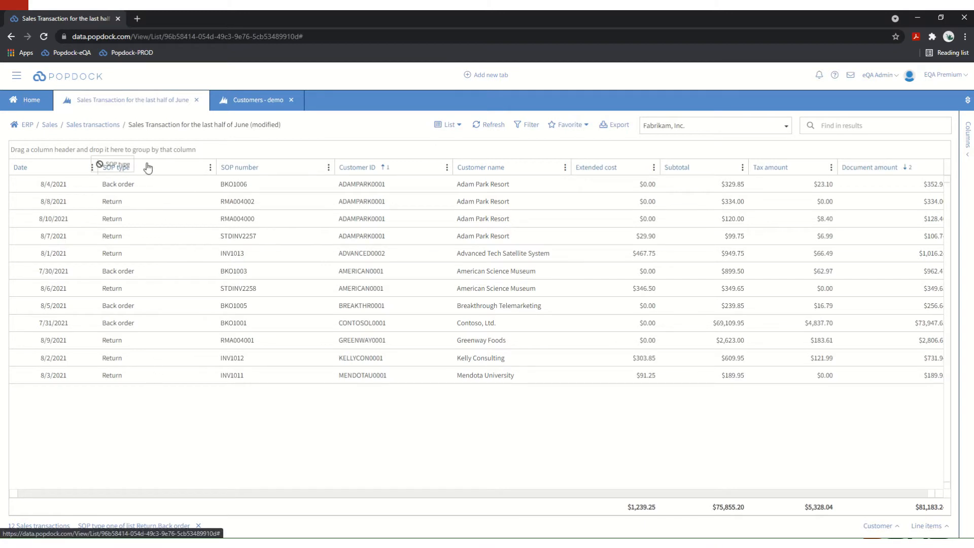
# Group the sales transactions by SOP type, with Customer ID as the second grouping level
pyautogui.moveTo(148, 166); pyautogui.dragTo(125, 151)
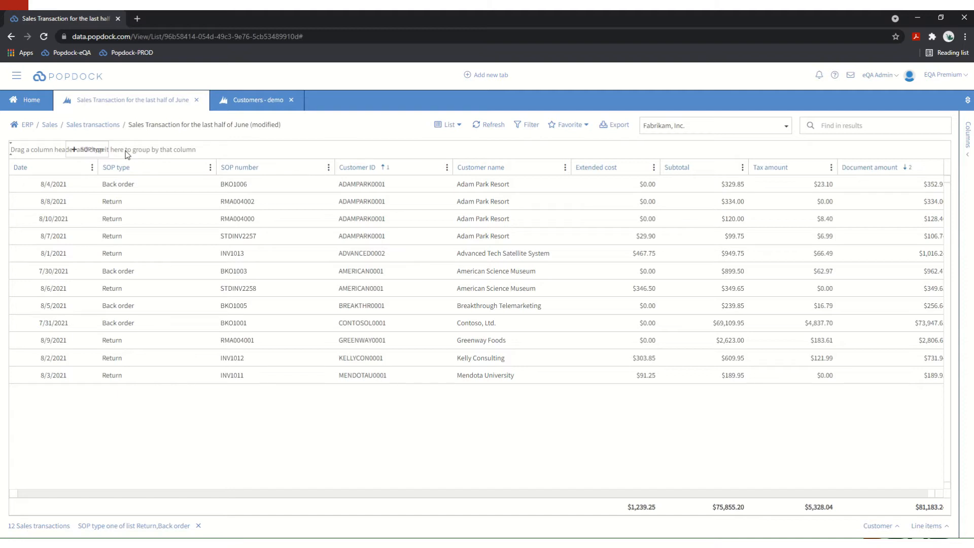
pyautogui.moveTo(126, 150); pyautogui.dragTo(126, 151)
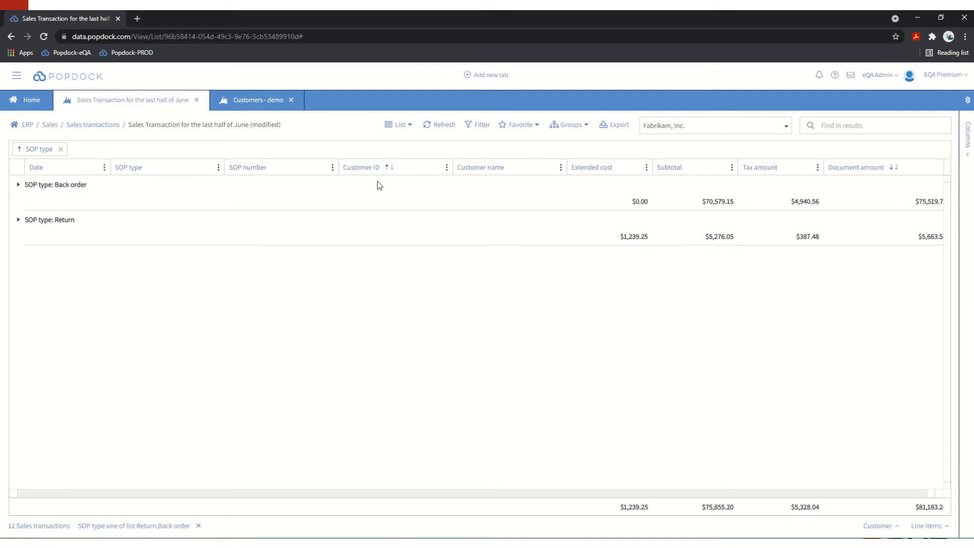
pyautogui.moveTo(406, 172); pyautogui.dragTo(339, 152)
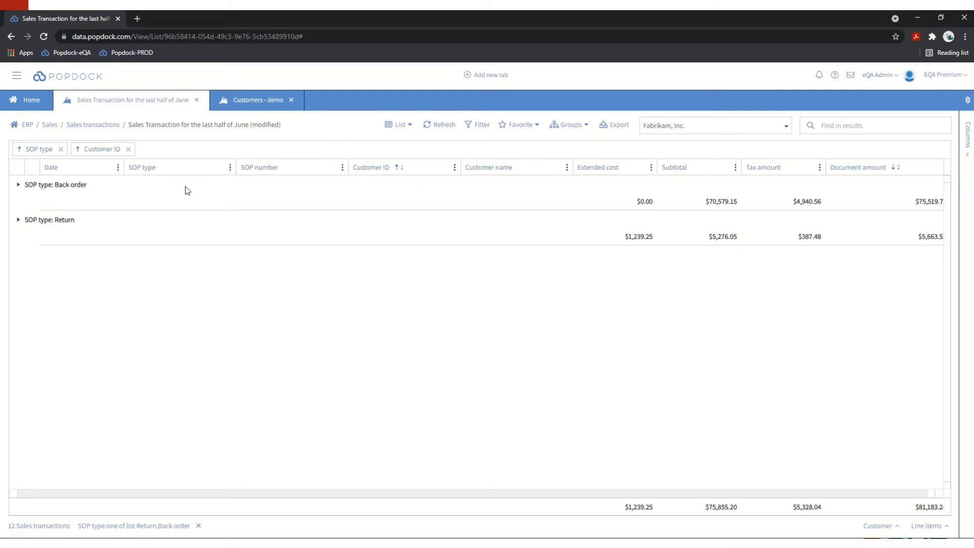
# Expand the Return group and the transactions of customers ADAMPARK0001, ADVANCED0002 and AMERICAN0001
pyautogui.click(18, 220)
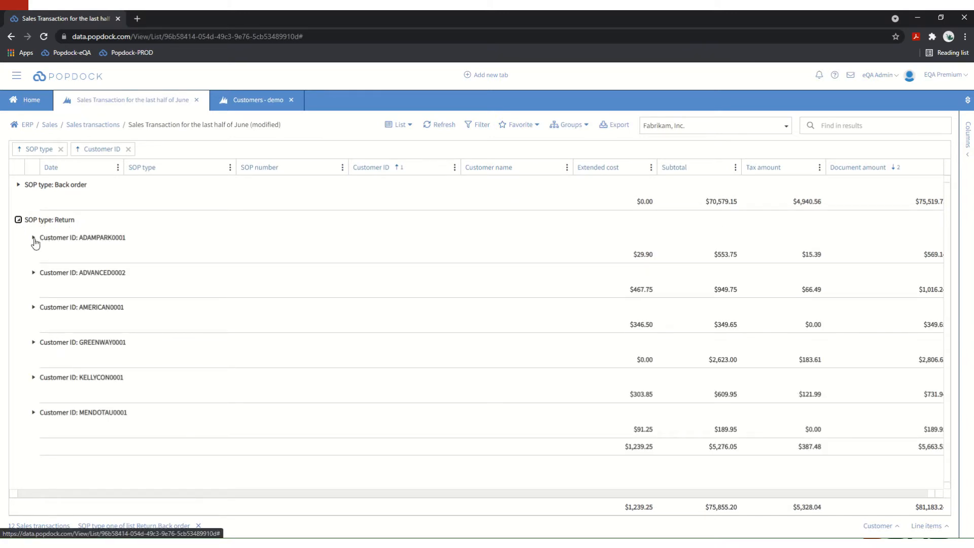
pyautogui.click(33, 238)
pyautogui.click(33, 325)
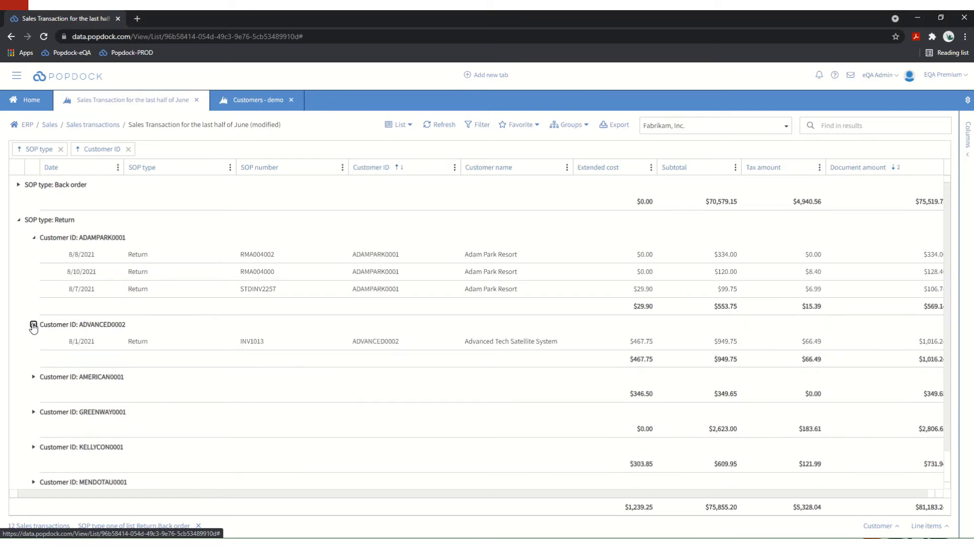
pyautogui.click(33, 377)
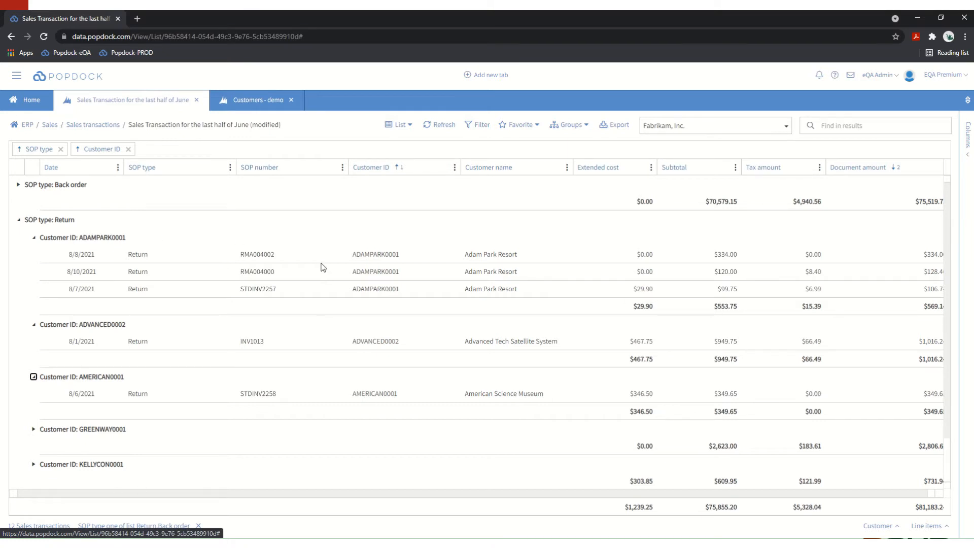
# Switch to the Customers - demo list and add a filter condition on the Customer balance field
pyautogui.click(258, 99)
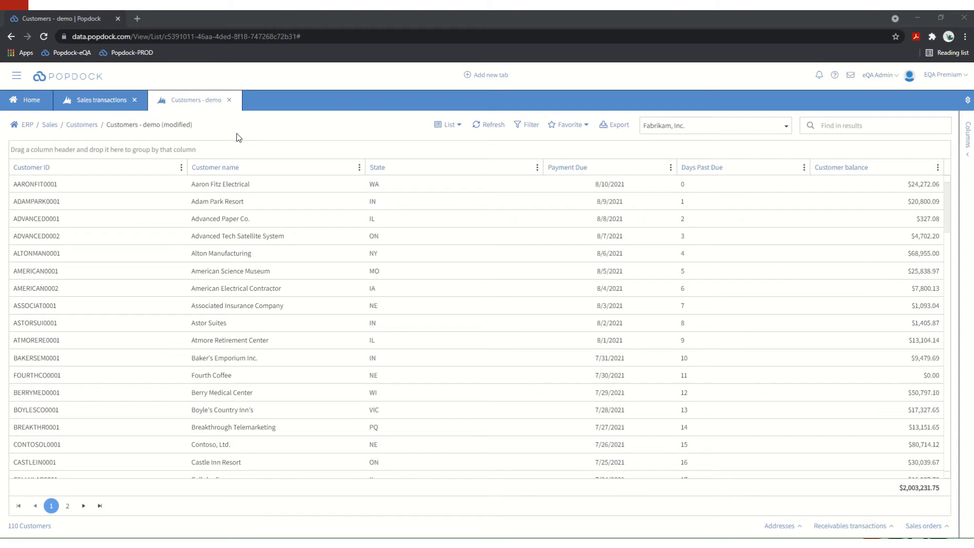
pyautogui.click(528, 125)
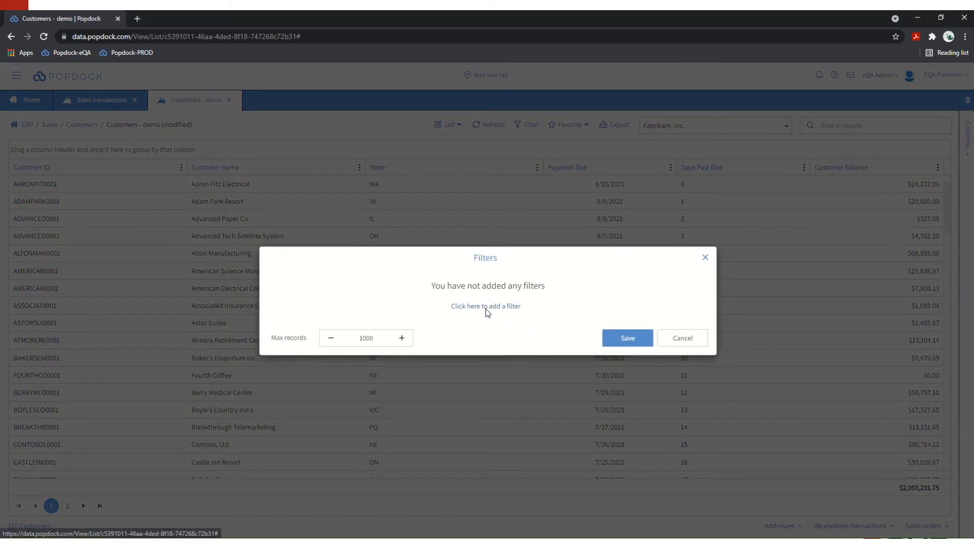
pyautogui.click(484, 305)
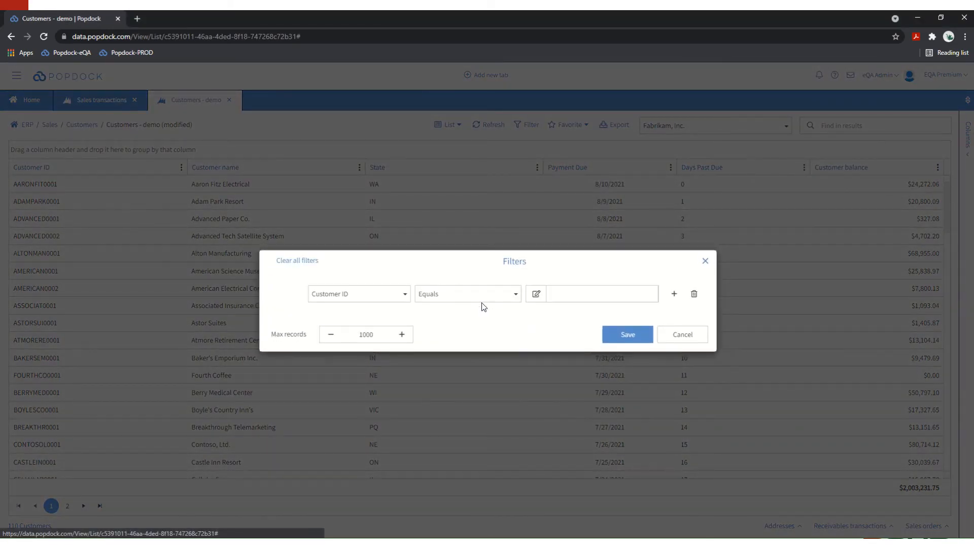
pyautogui.click(375, 300)
pyautogui.click(357, 315)
pyautogui.write('c')
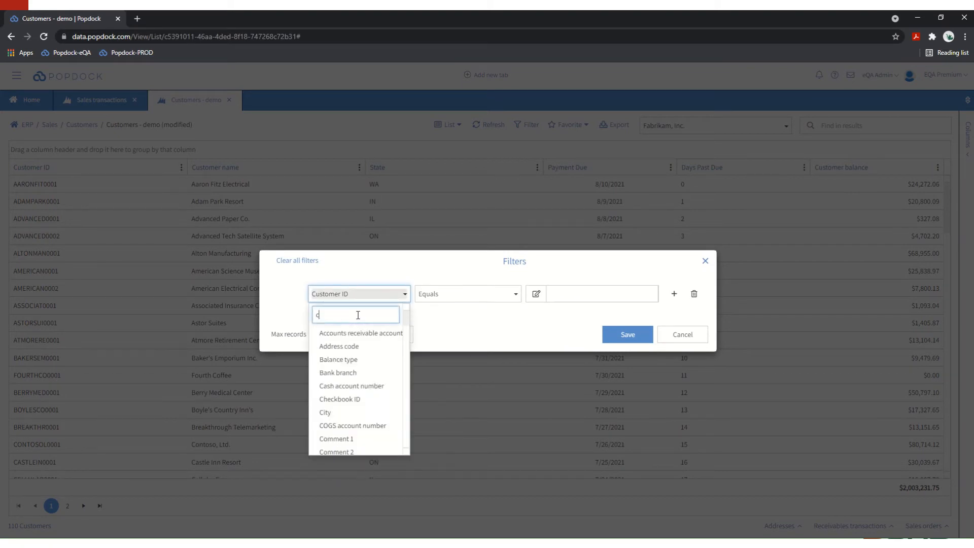
pyautogui.write('ust')
pyautogui.click(343, 346)
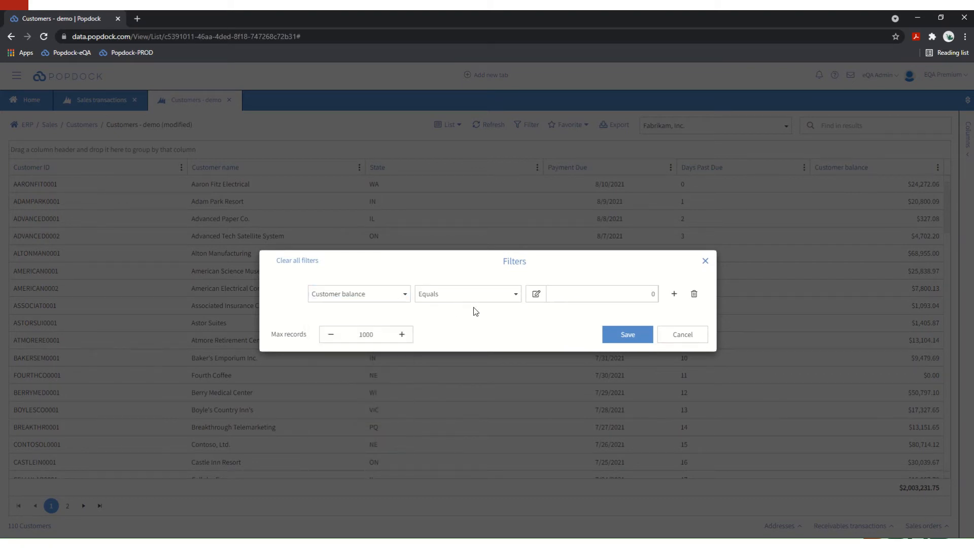
# Apply the Customer balance filter as Greater than 50000 and remove it from the list again
pyautogui.click(467, 298)
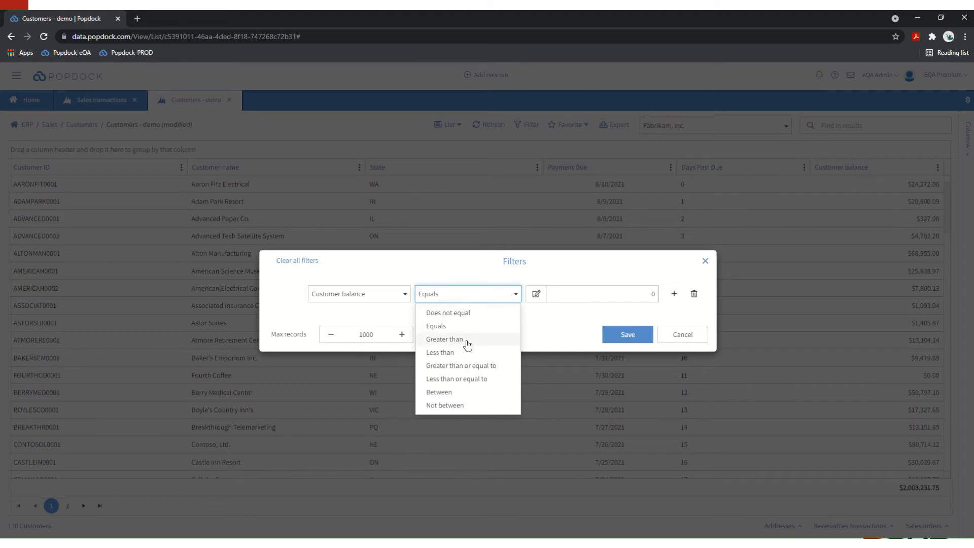
pyautogui.click(464, 339)
pyautogui.click(607, 291)
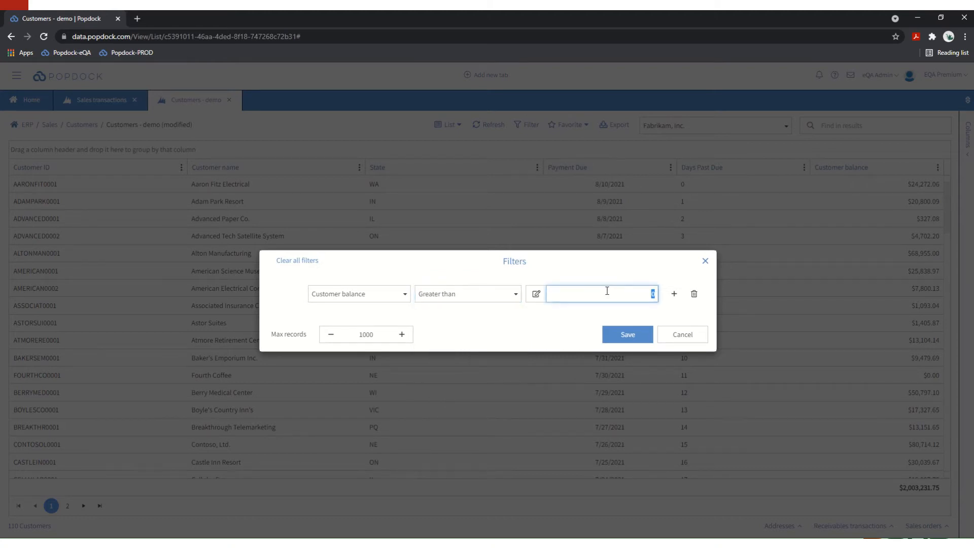
pyautogui.write('50000')
pyautogui.click(634, 336)
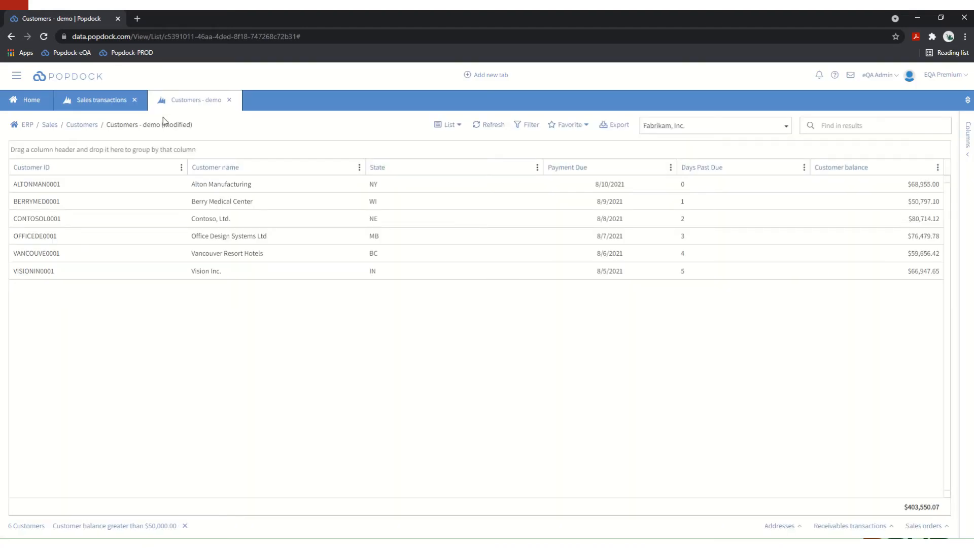
pyautogui.click(184, 525)
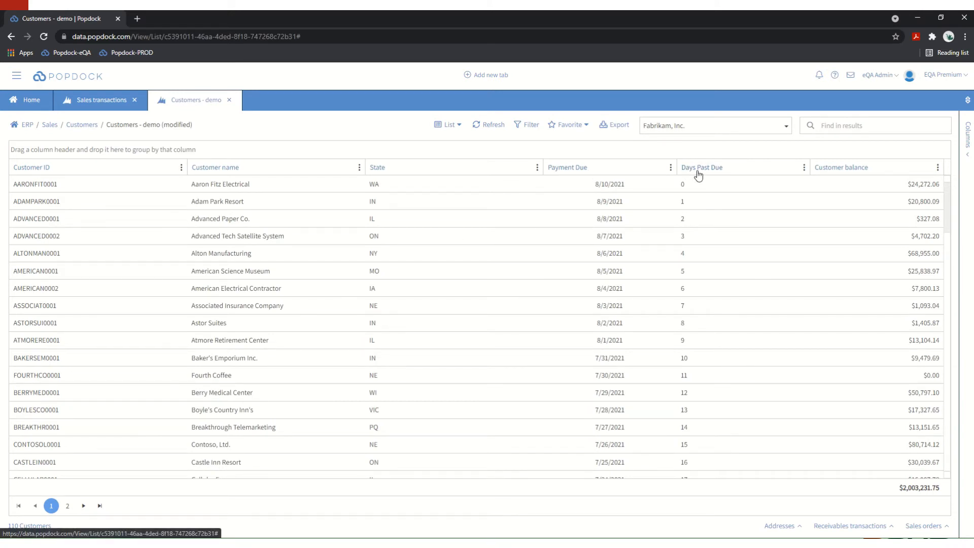
# Add a new filter condition on the Days Past Due field to the customer list
pyautogui.click(532, 127)
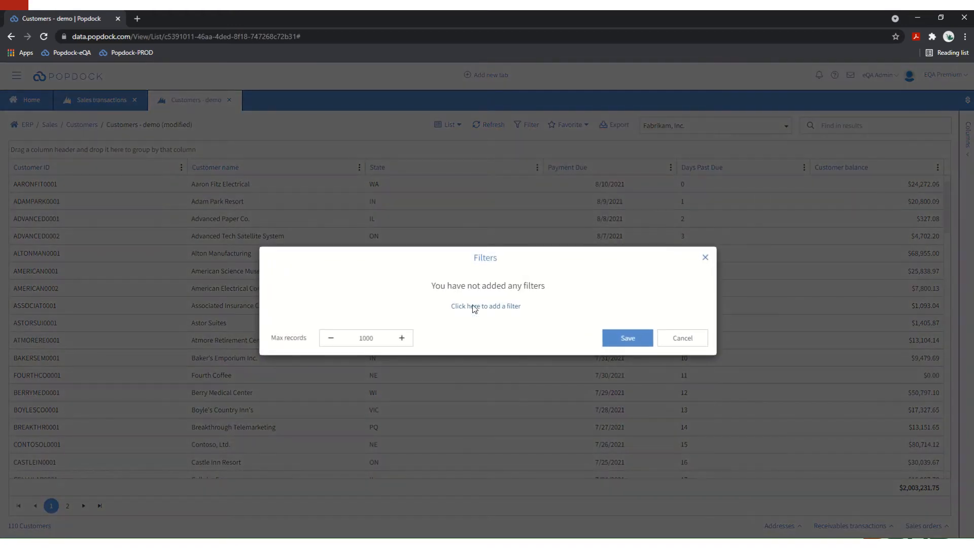
pyautogui.click(474, 306)
pyautogui.click(352, 300)
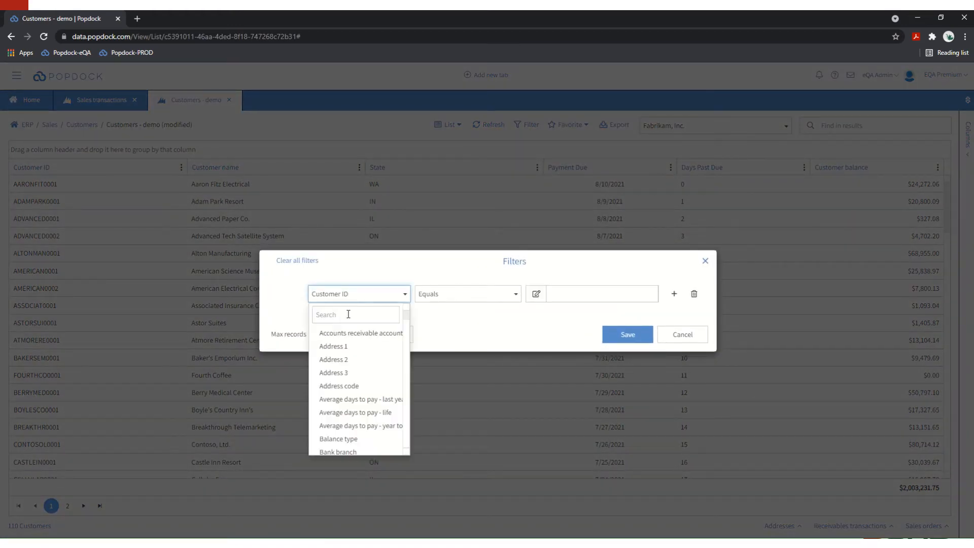
pyautogui.click(348, 314)
pyautogui.write('pas')
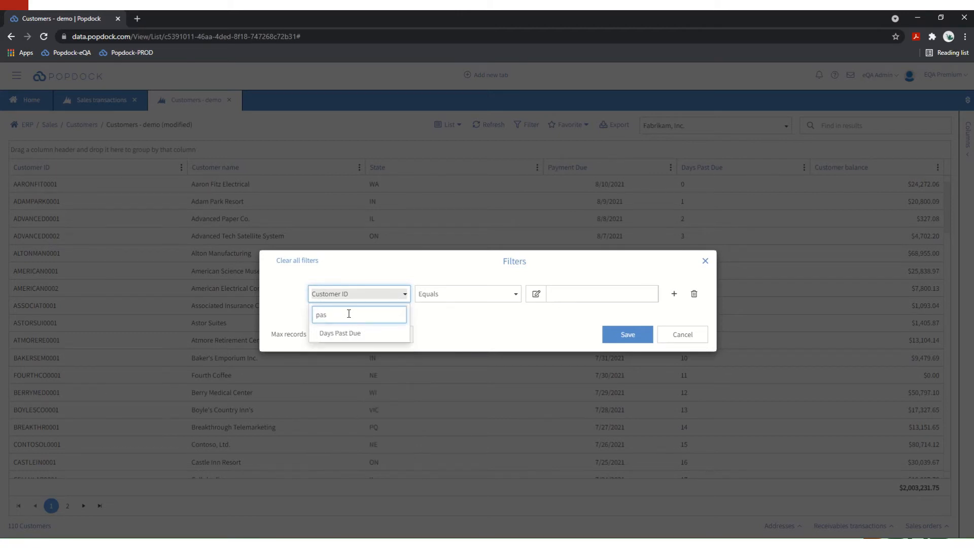
pyautogui.click(348, 333)
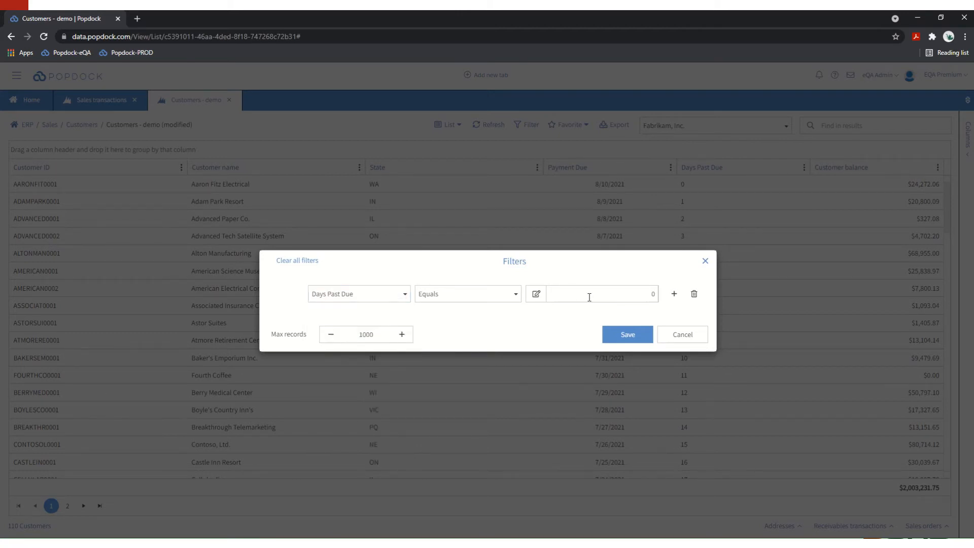
# Set the Days Past Due condition to Greater than 90 and apply the filter
pyautogui.click(478, 295)
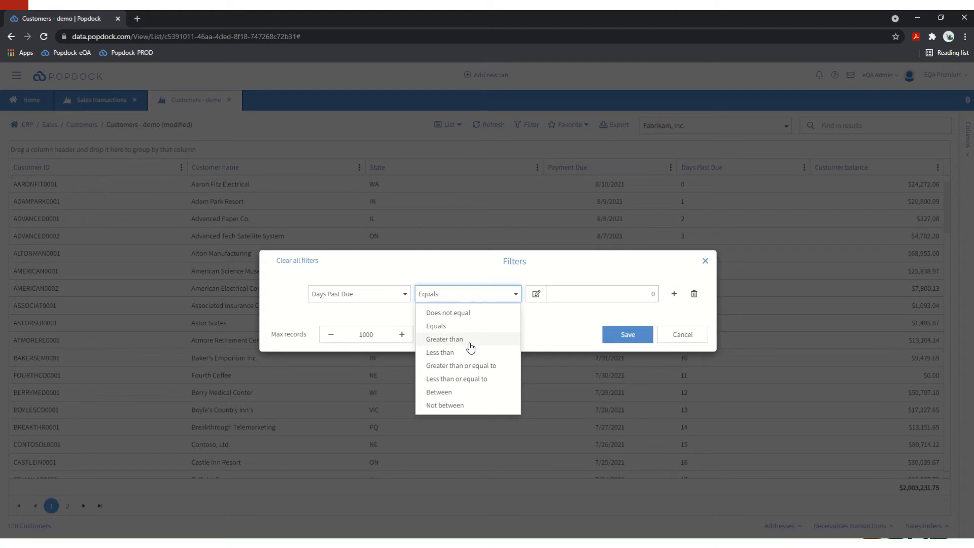
pyautogui.click(470, 340)
pyautogui.doubleClick(624, 293)
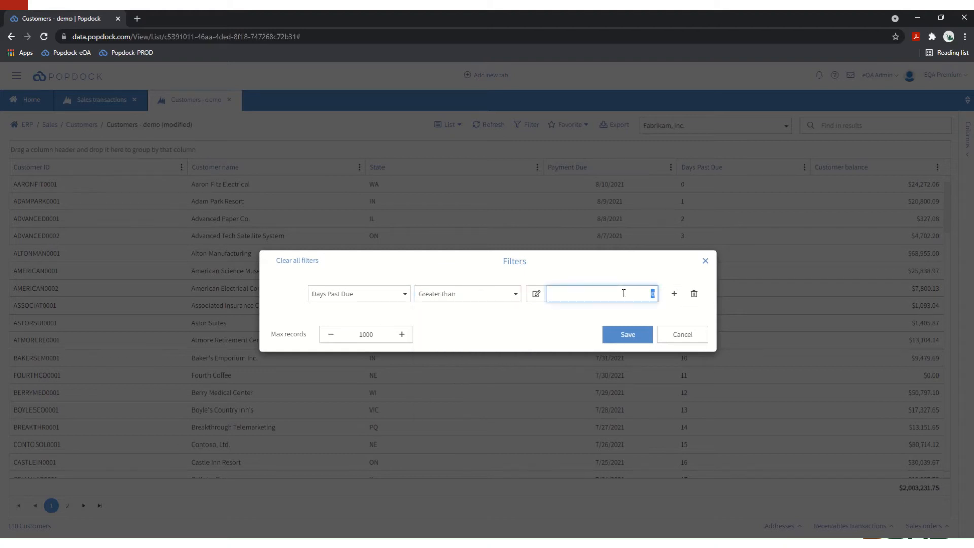
pyautogui.write('90')
pyautogui.click(628, 336)
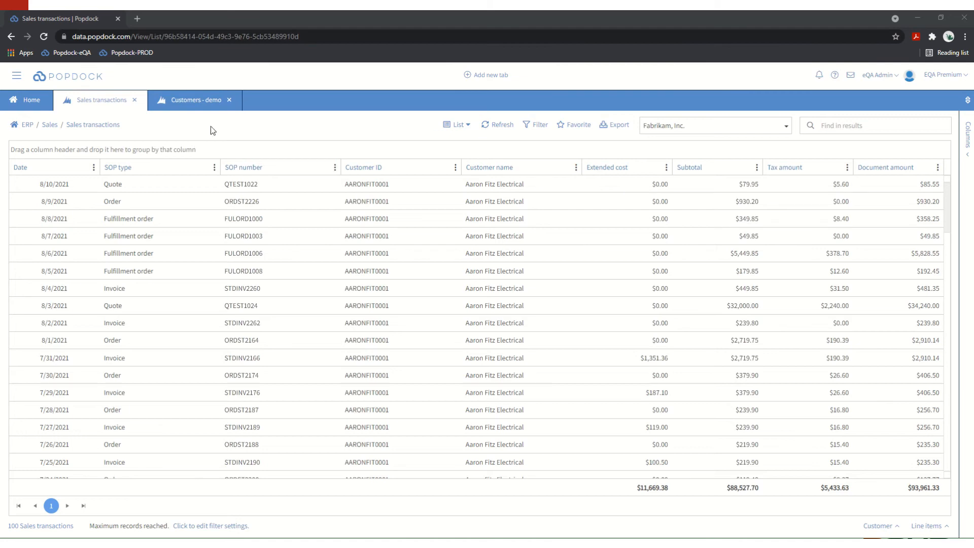
# Go to the connector settings, search for the ERP connector and open it for editing
pyautogui.click(17, 77)
pyautogui.click(39, 124)
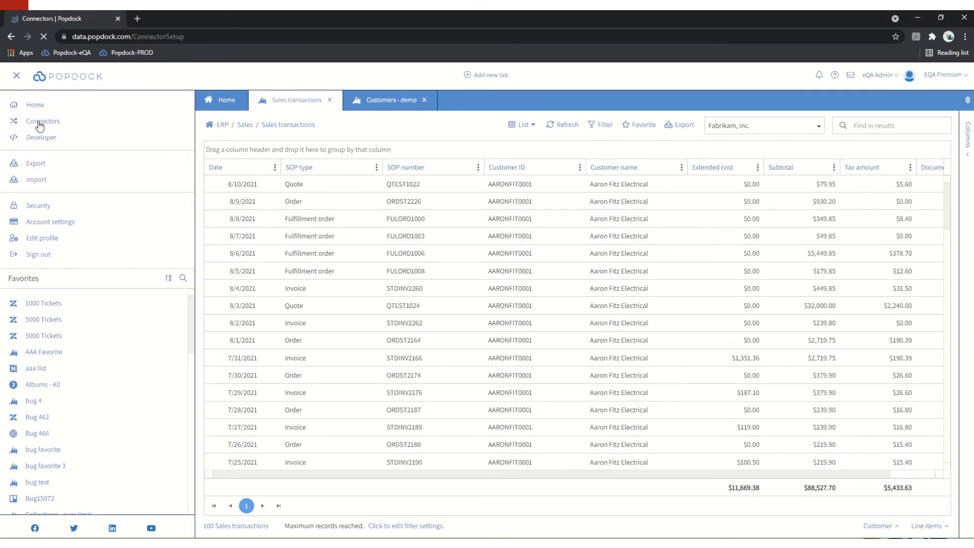
pyautogui.click(506, 135)
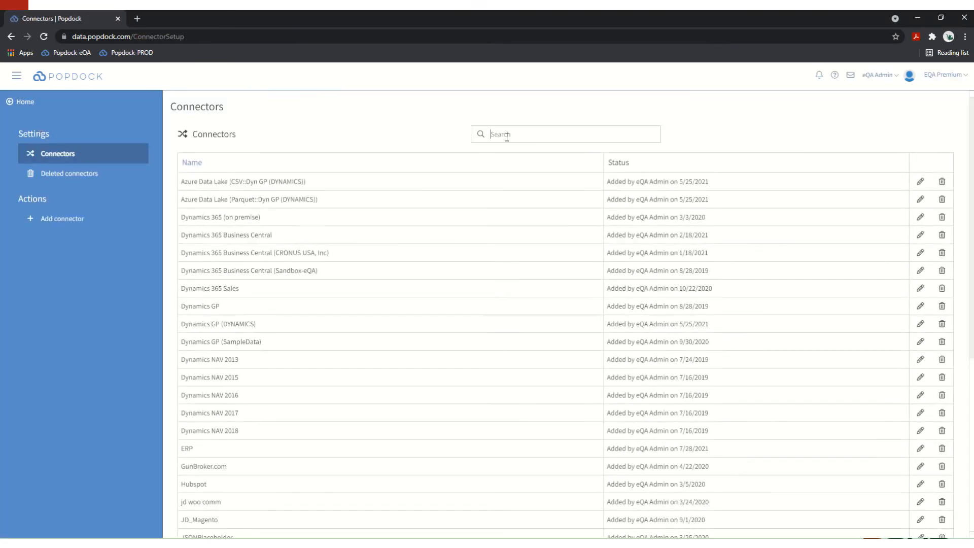
pyautogui.write('er')
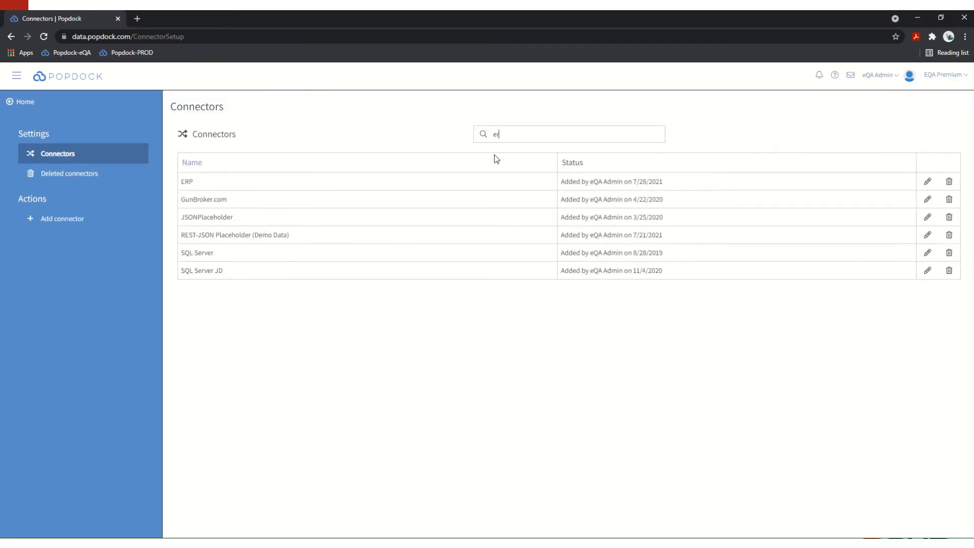
pyautogui.click(920, 181)
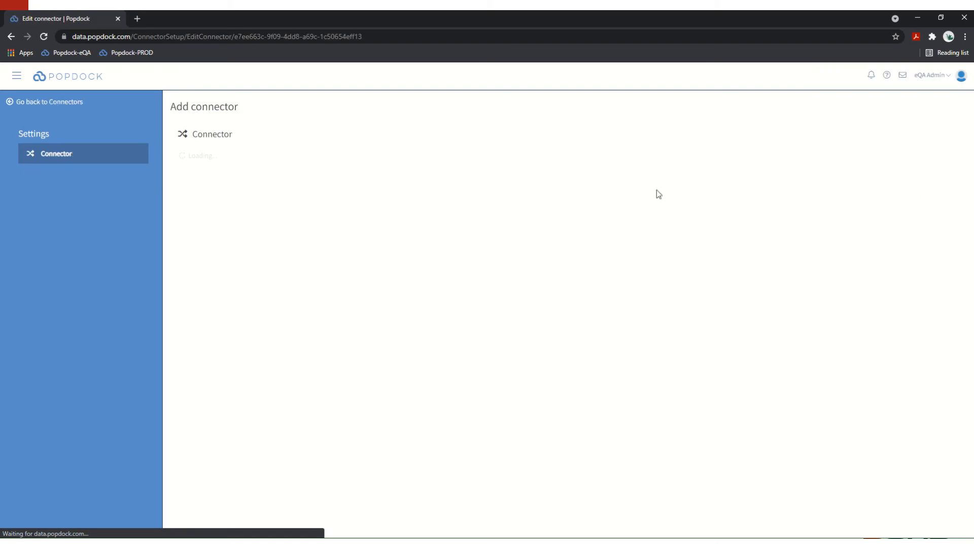
# Search the ERP connector's lists for "sale" and open the Sales transactions list for editing
pyautogui.click(123, 195)
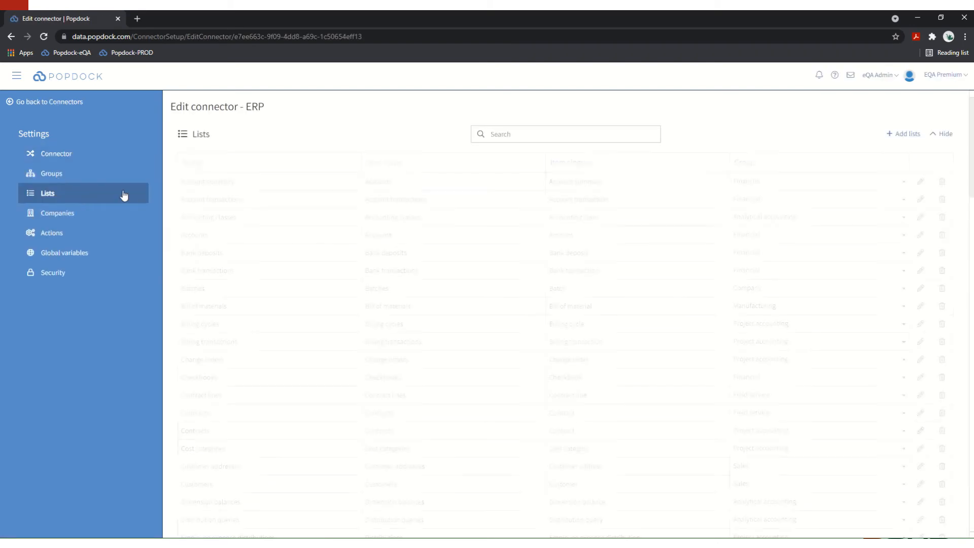
pyautogui.click(540, 136)
pyautogui.write('sals')
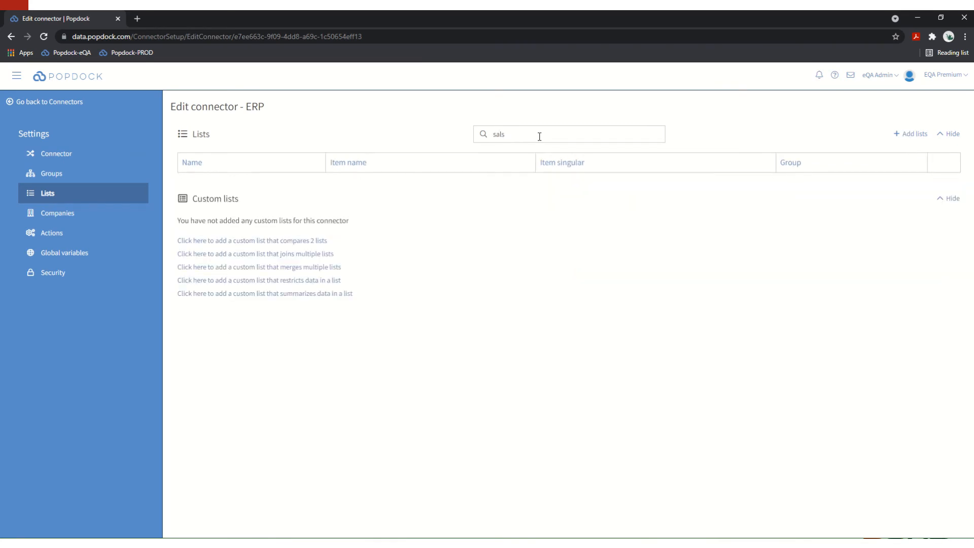
pyautogui.press('BackSpace')
pyautogui.write('e')
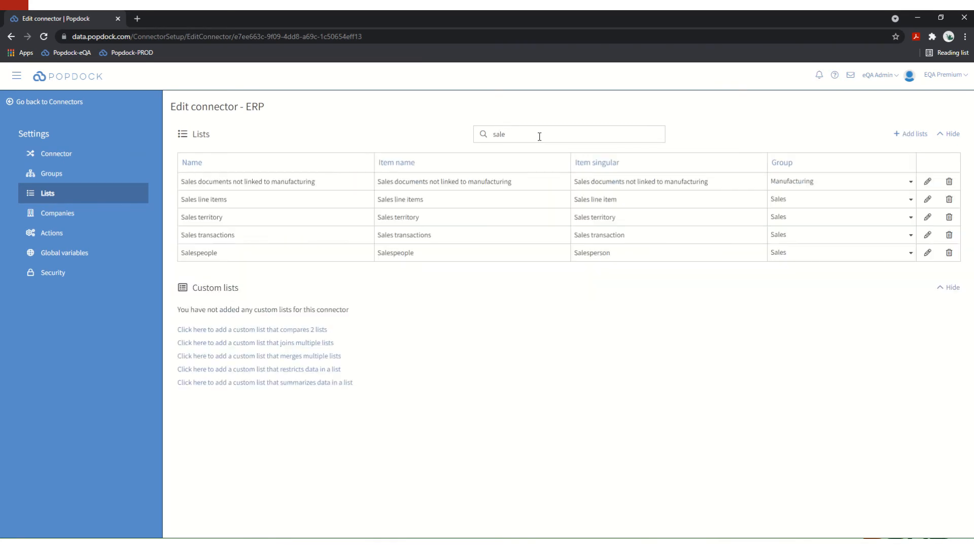
pyautogui.click(927, 235)
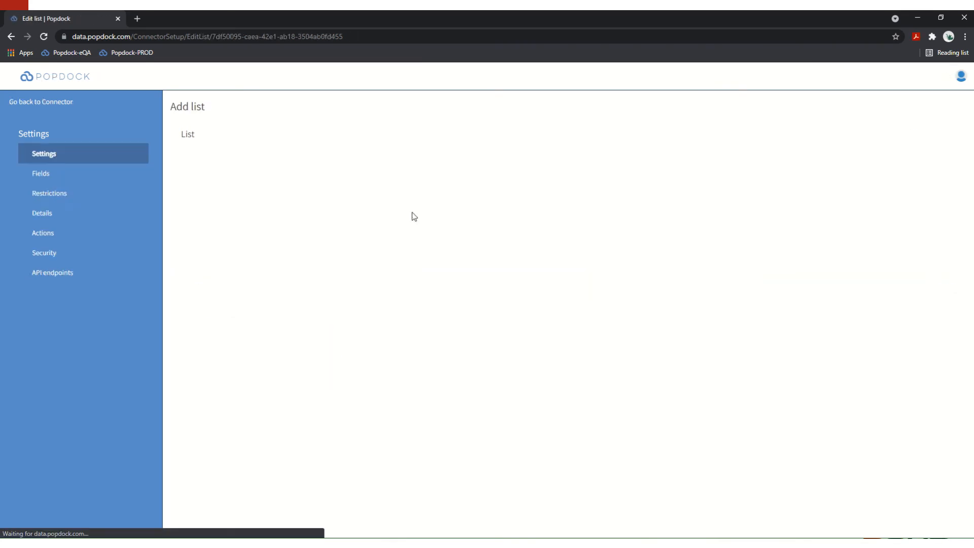
# Add a calculated field named Gross Margin to the Sales transactions list's fields
pyautogui.click(72, 175)
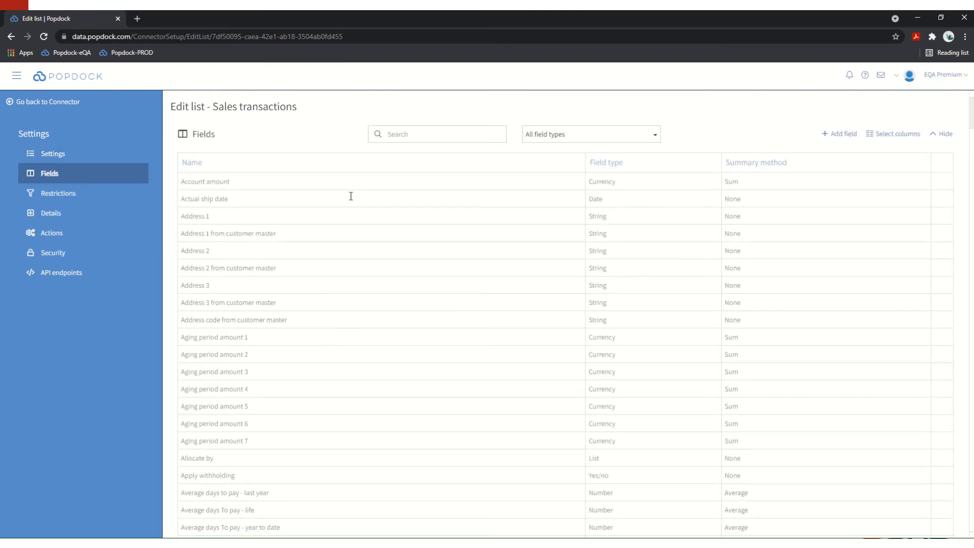
pyautogui.click(945, 136)
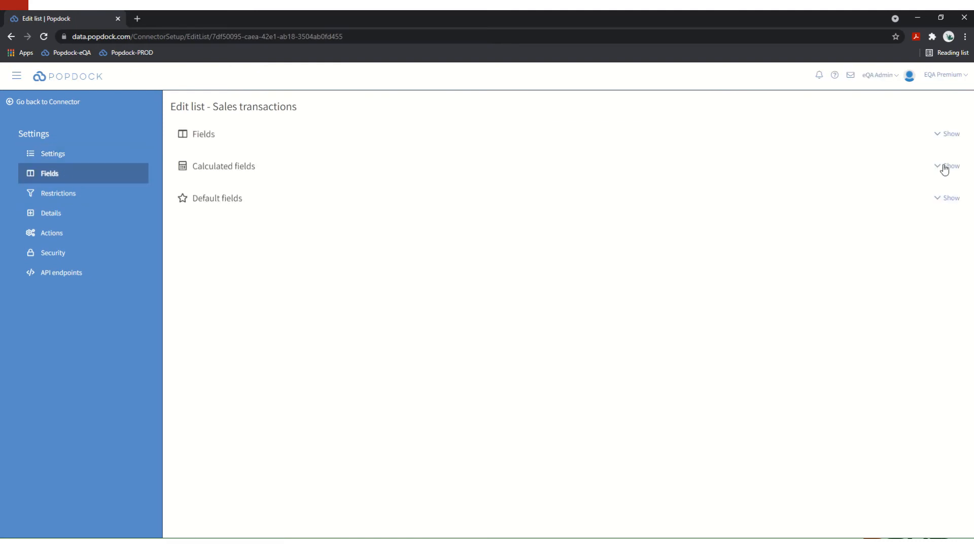
pyautogui.click(939, 166)
pyautogui.click(897, 167)
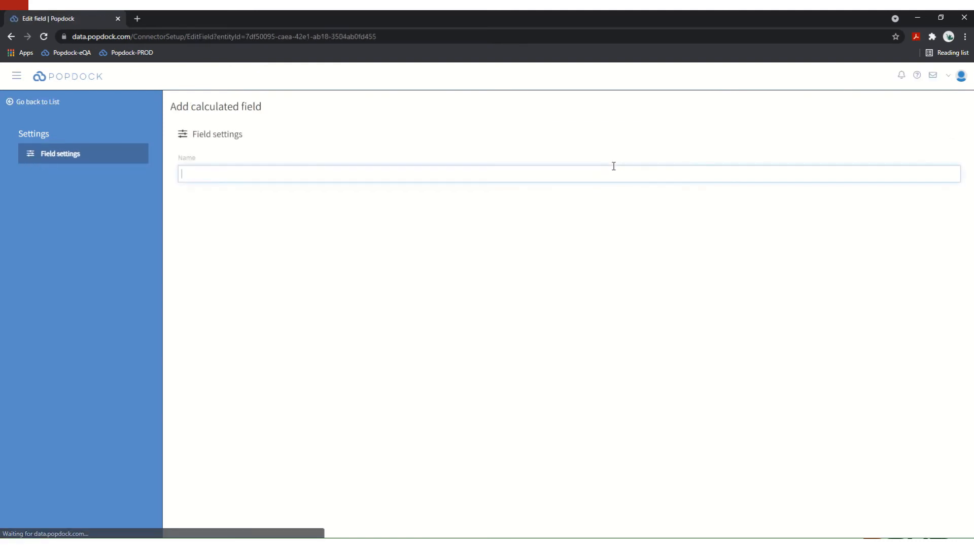
pyautogui.write('Gro')
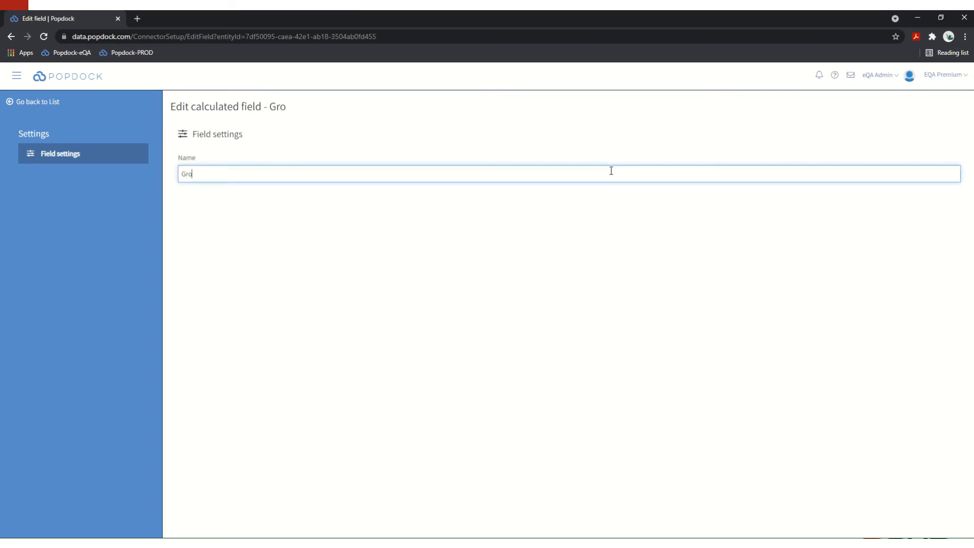
pyautogui.write('ss Margin')
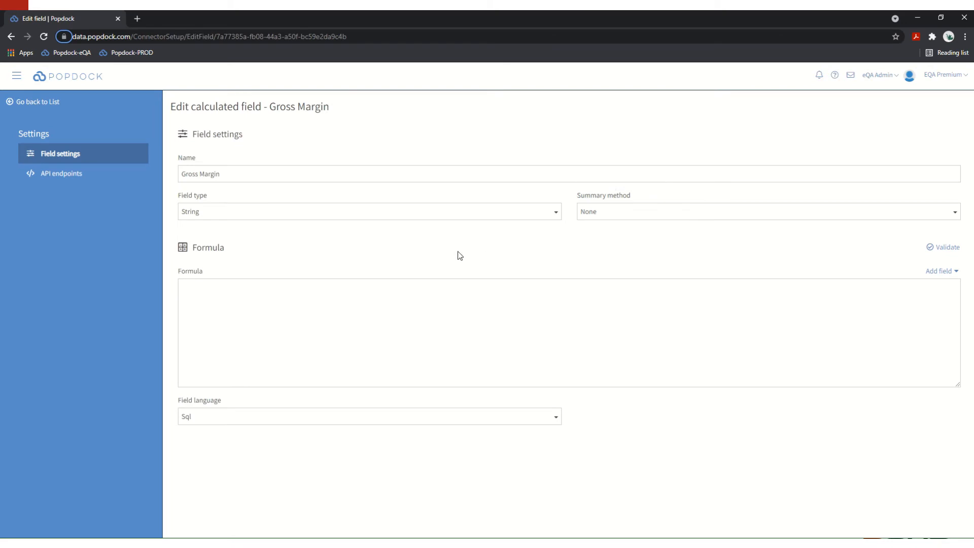
# Configure the Gross Margin field as Percentage with Average summary, 1 decimal place and Popdock script as the field language
pyautogui.click(332, 214)
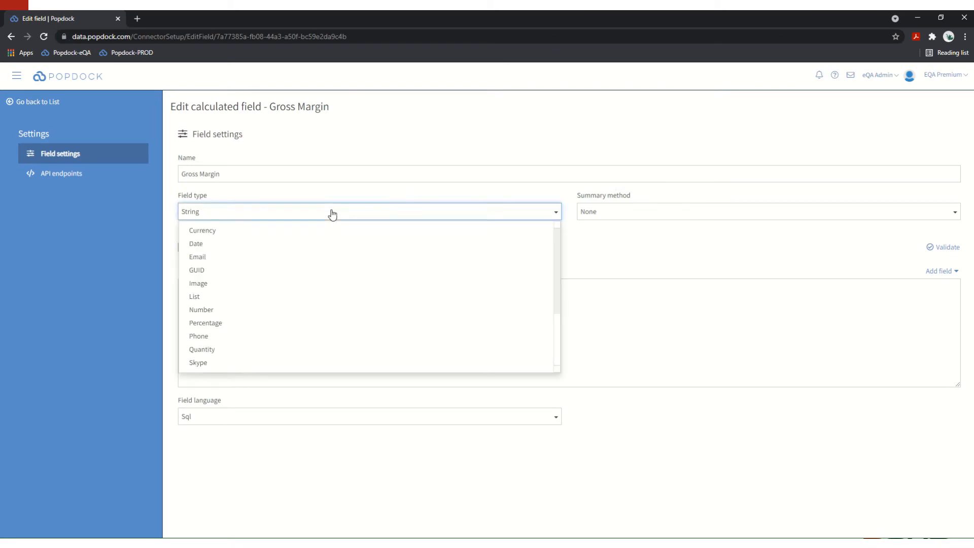
pyautogui.click(243, 325)
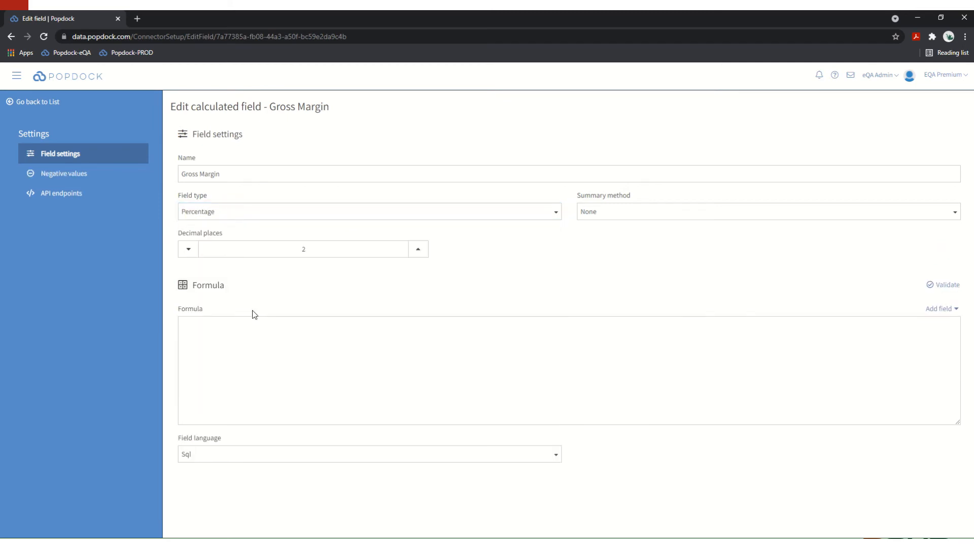
pyautogui.click(641, 213)
pyautogui.click(631, 251)
pyautogui.click(188, 249)
pyautogui.click(302, 458)
pyautogui.click(289, 487)
# Begin the Gross Margin formula with an opening parenthesis followed by the Subtotal field
pyautogui.click(235, 361)
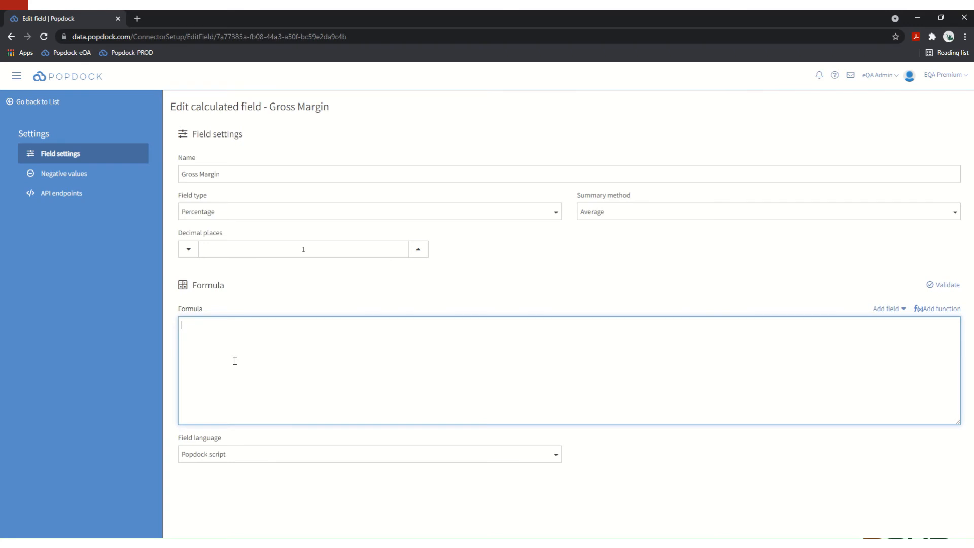
pyautogui.write('(')
pyautogui.click(888, 310)
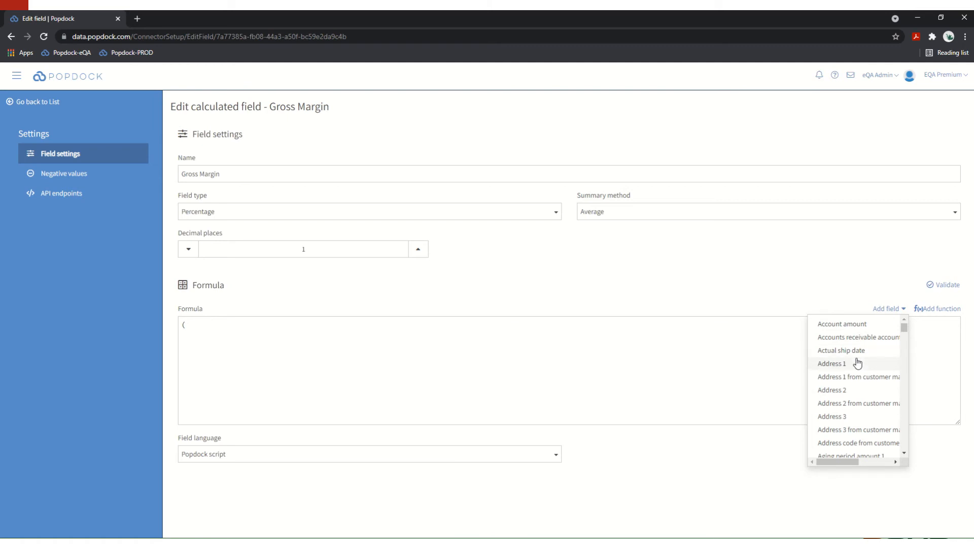
pyautogui.scroll(-5, 862, 360)
pyautogui.moveTo(907, 335); pyautogui.dragTo(905, 411)
pyautogui.scroll(-4, 866, 401)
pyautogui.scroll(2, 866, 403)
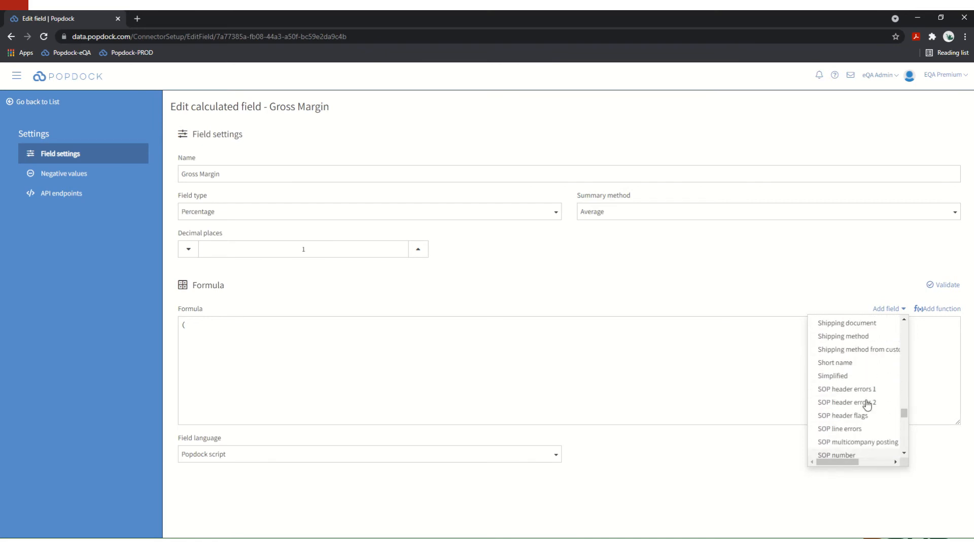
pyautogui.scroll(-3, 868, 391)
pyautogui.scroll(-4, 871, 387)
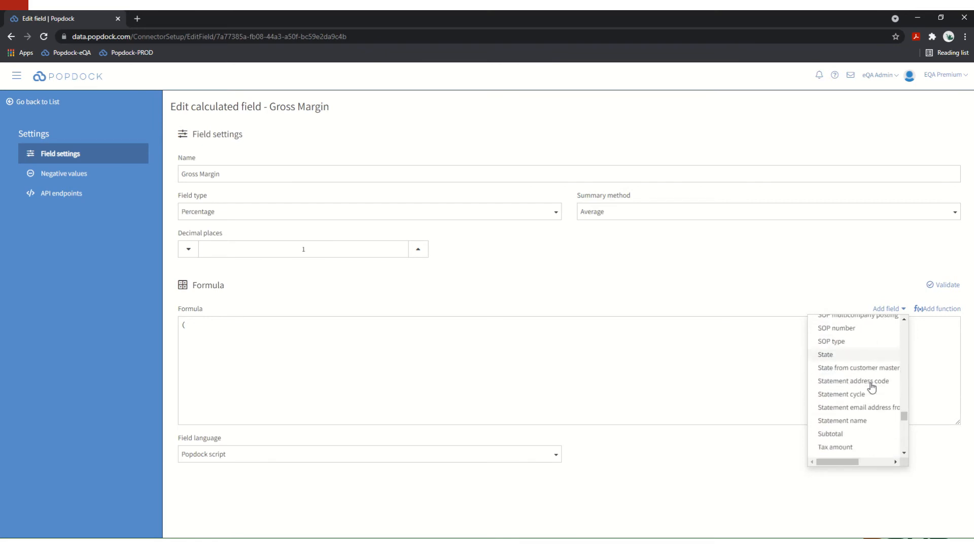
pyautogui.click(844, 360)
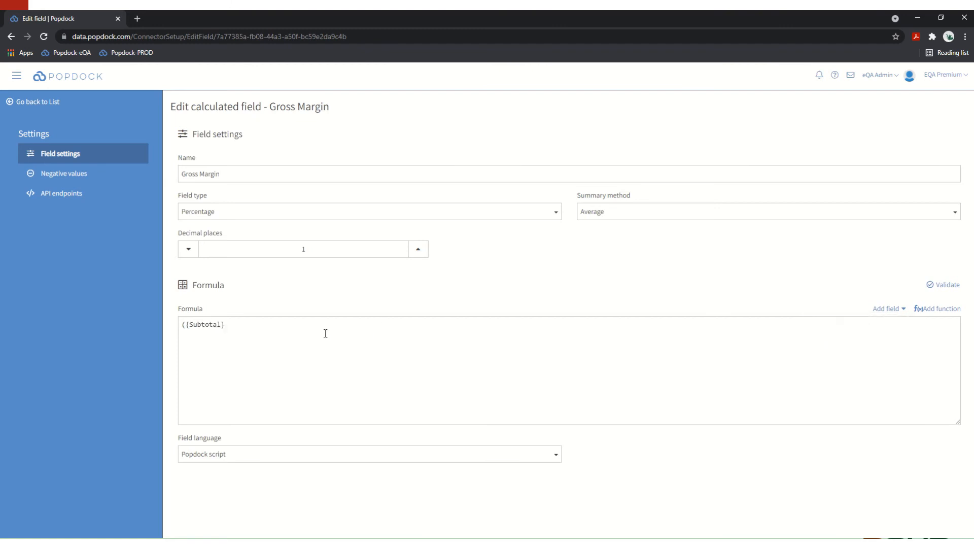
# Extend the formula with a minus sign and the Extended cost field after {Subtotal}
pyautogui.click(300, 322)
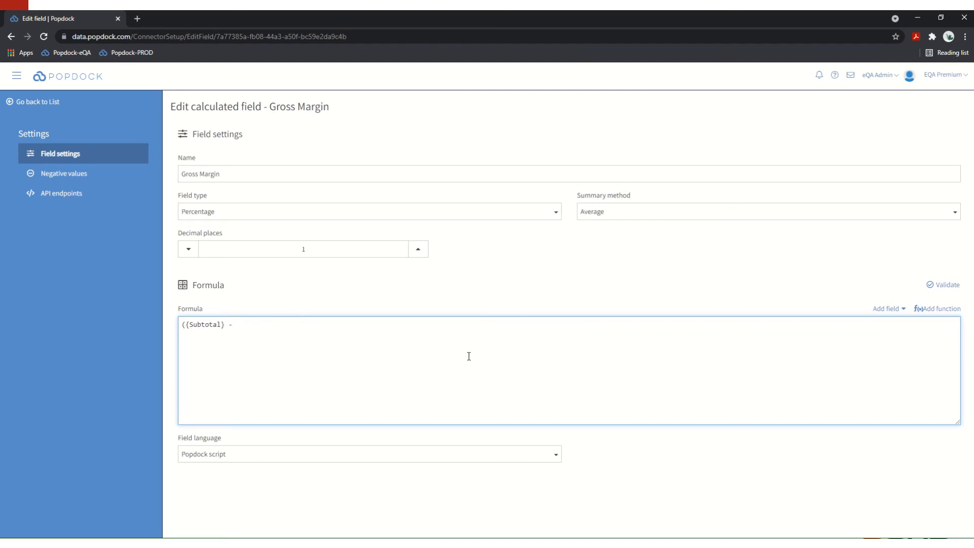
pyautogui.click(888, 311)
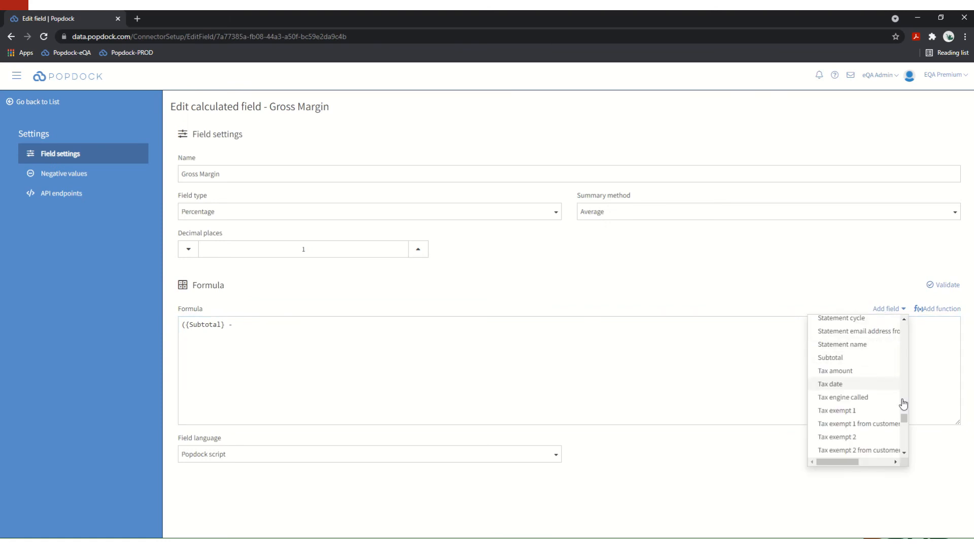
pyautogui.moveTo(905, 429); pyautogui.dragTo(906, 414)
pyautogui.moveTo(905, 407); pyautogui.dragTo(904, 368)
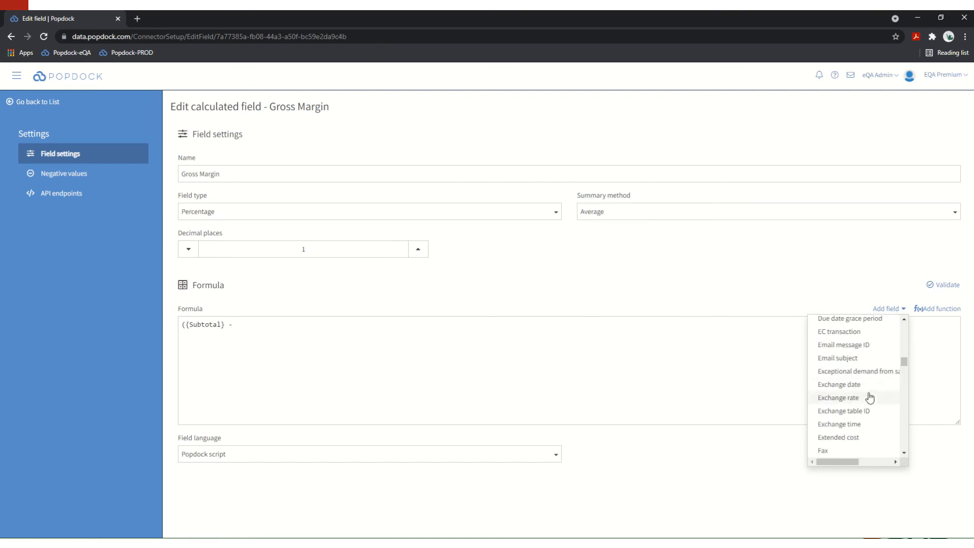
pyautogui.click(861, 438)
# Complete the formula as ({Subtotal} - {Extended cost}) / {Subtotal} by reusing the existing Subtotal reference, and validate it
pyautogui.click(348, 321)
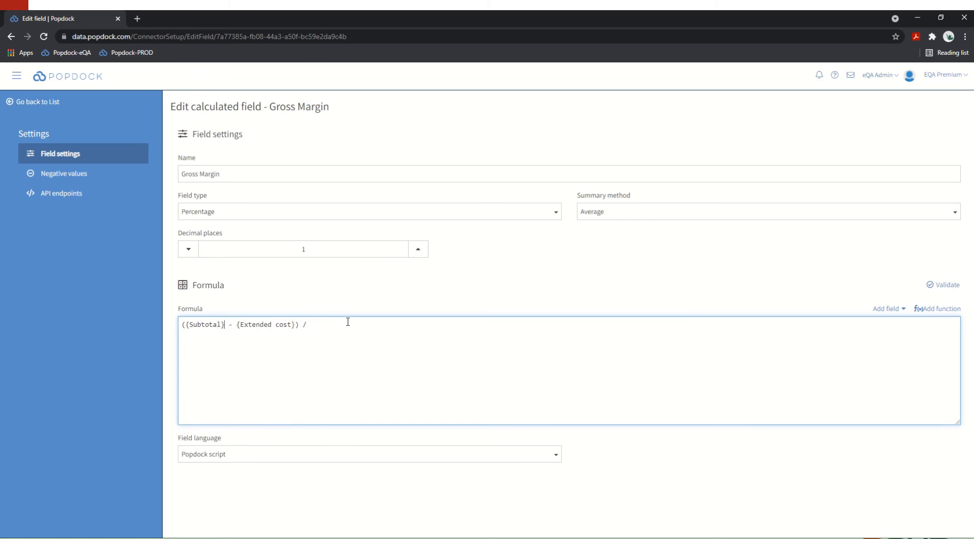
pyautogui.hotkey('shift', 'Left')
pyautogui.hotkey('shift', 'Left')
pyautogui.hotkey('shift', 'Left')
pyautogui.hotkey('shift', 'Left')
pyautogui.hotkey('shift', 'Left')
pyautogui.hotkey('shift', 'Left')
pyautogui.hotkey('shift', 'Left')
pyautogui.hotkey('shift', 'Left')
pyautogui.hotkey('shift', 'Left')
pyautogui.hotkey('shift', 'Left')
pyautogui.hotkey('ctrl', 'c')
pyautogui.hotkey('ctrl', 'Right')
pyautogui.hotkey('ctrl', 'v')
pyautogui.click(938, 285)
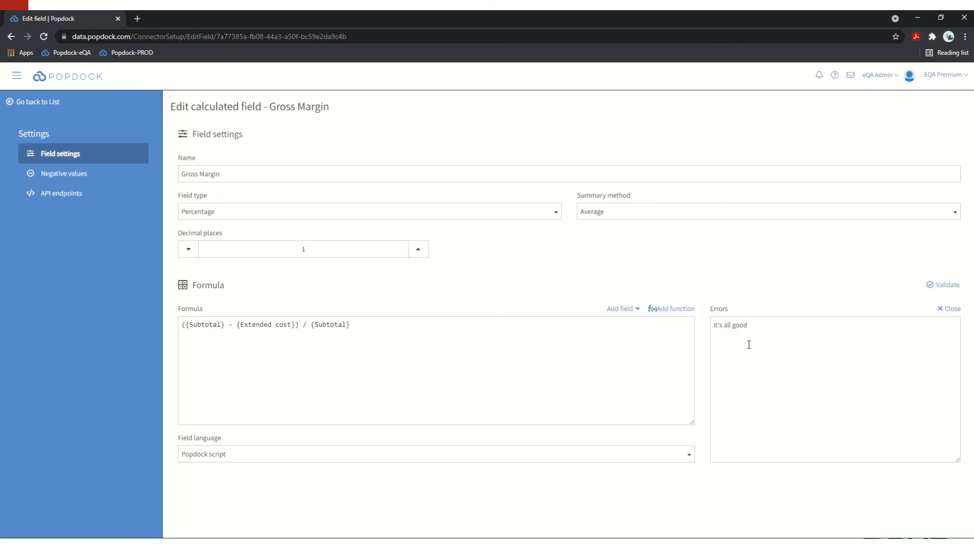
# Leave the field setup, return to the home page and open the Sales transactions list
pyautogui.click(41, 103)
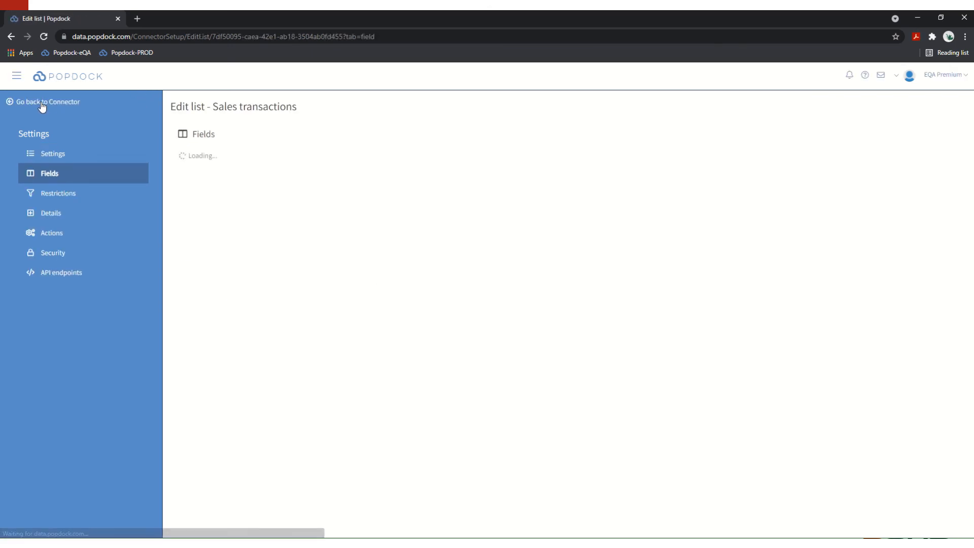
pyautogui.click(16, 79)
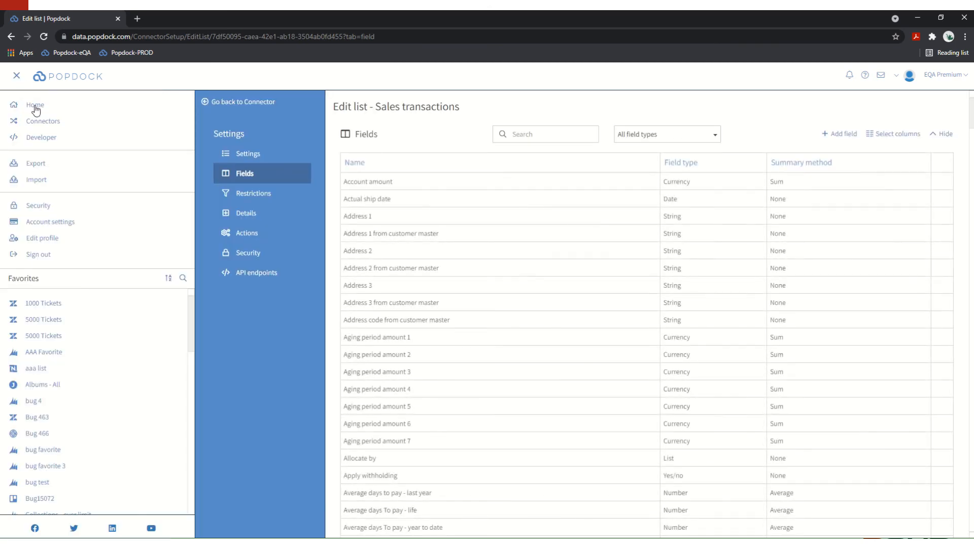
pyautogui.click(36, 107)
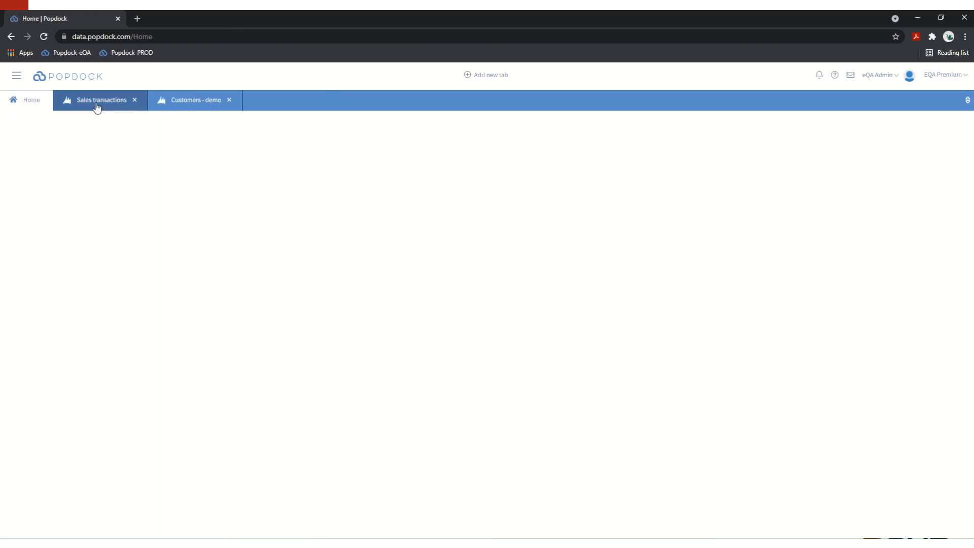
pyautogui.click(97, 107)
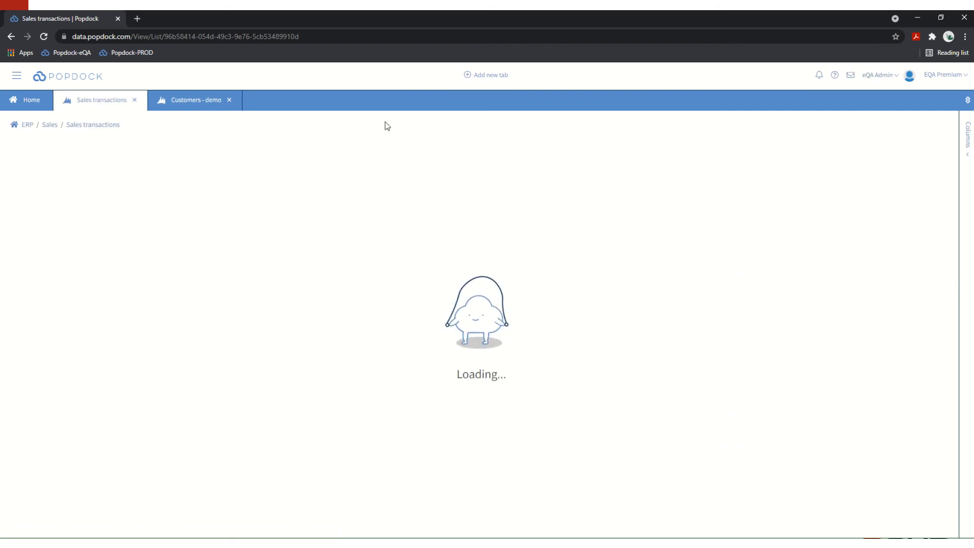
# Search the available columns for "gro" and add the Gross Margin column to the Sales transactions list
pyautogui.click(967, 131)
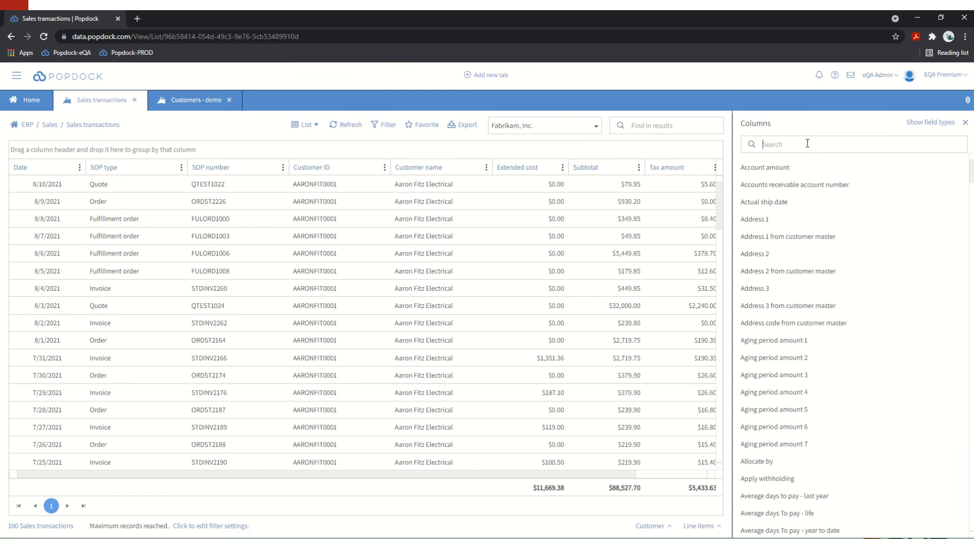
pyautogui.write('gro')
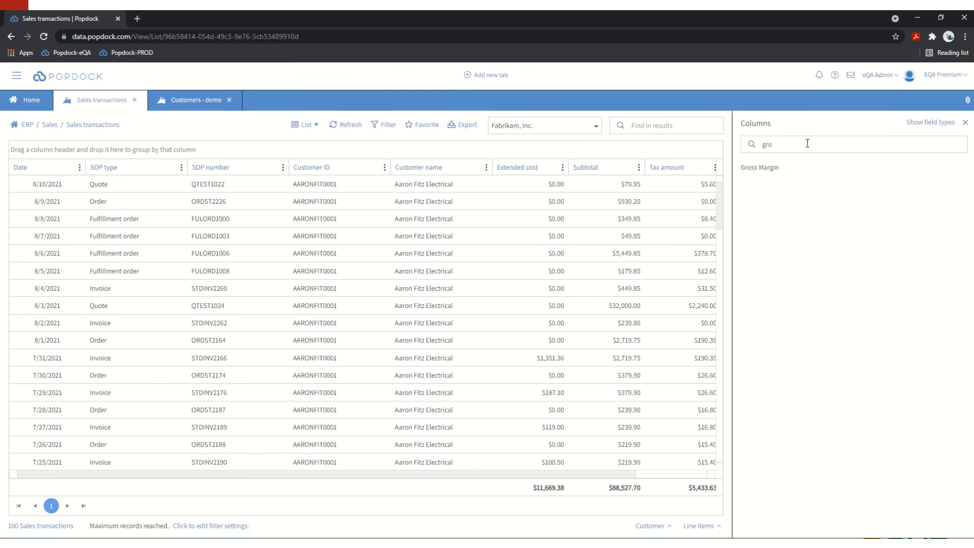
pyautogui.click(760, 168)
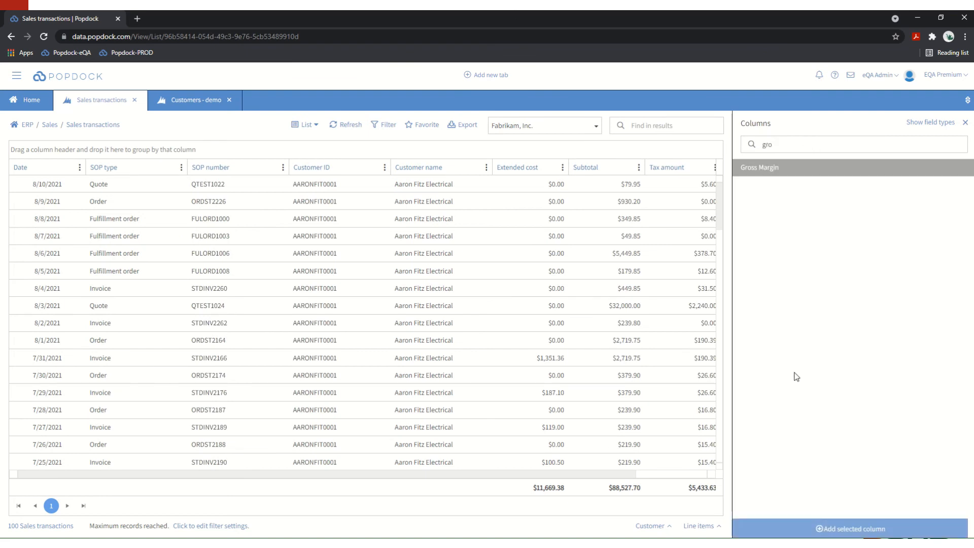
pyautogui.click(848, 528)
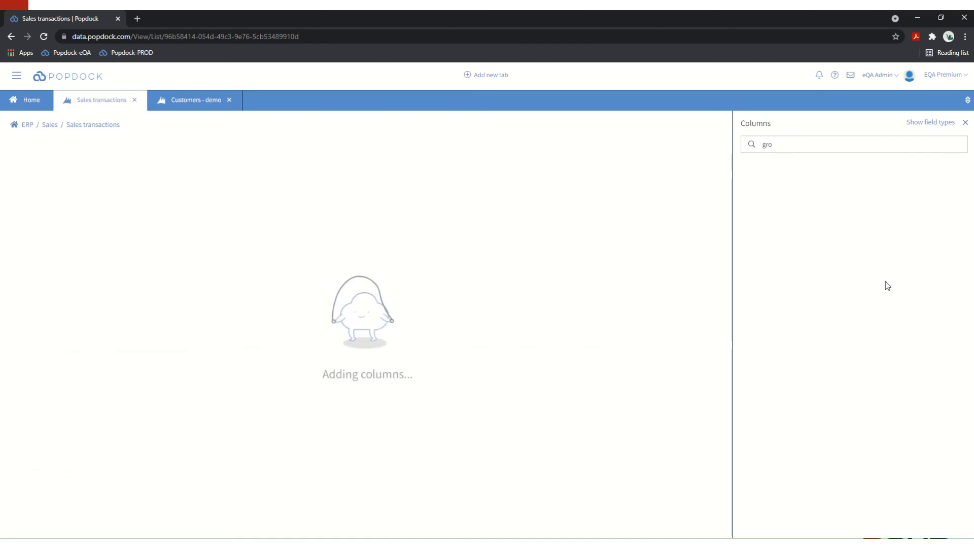
pyautogui.click(965, 124)
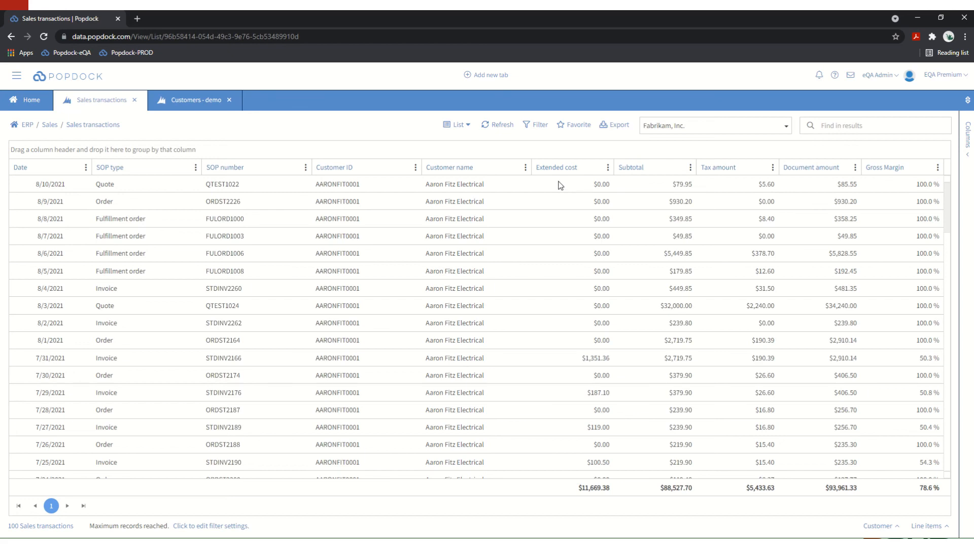
# Create a filter condition on the Sales transactions list for Extended cost Does not equal 0
pyautogui.click(532, 126)
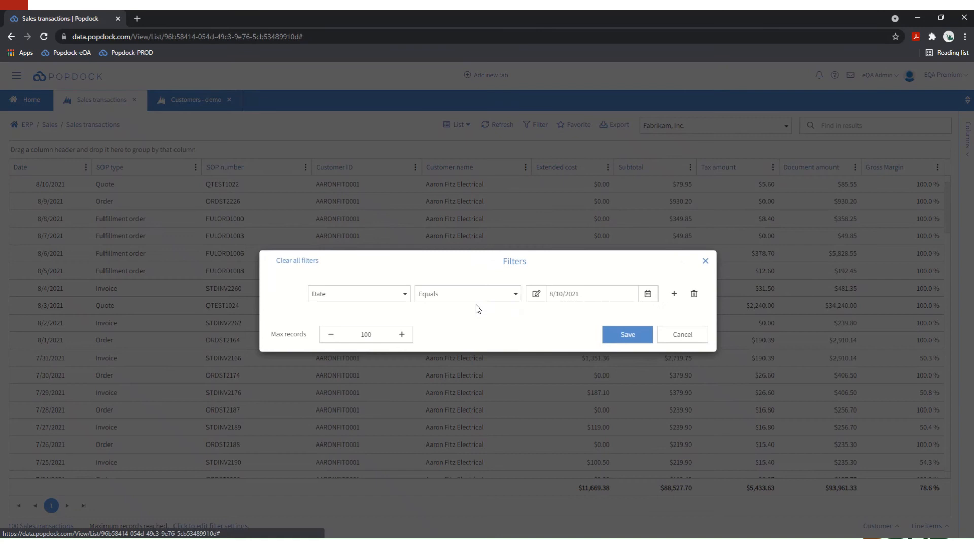
pyautogui.click(372, 296)
pyautogui.click(349, 332)
pyautogui.click(348, 297)
pyautogui.click(338, 314)
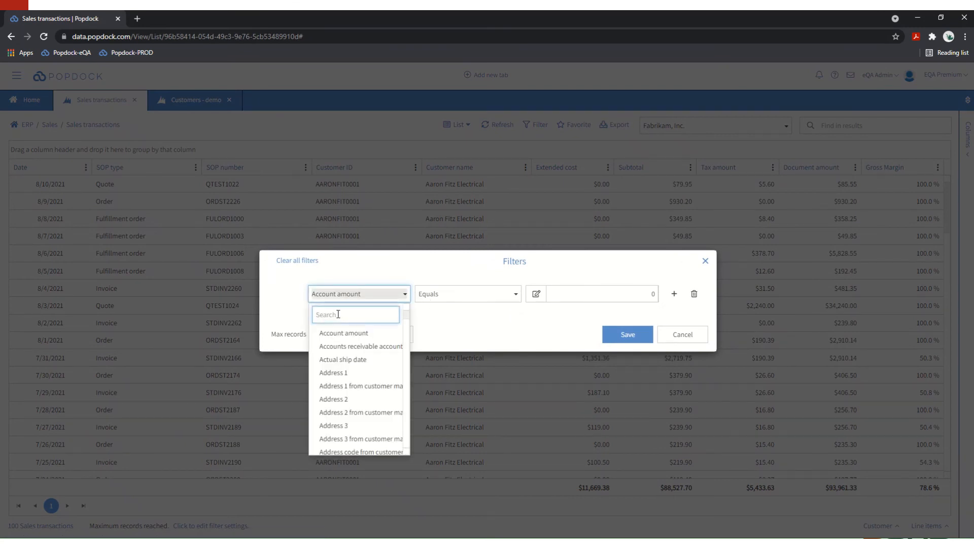
pyautogui.write('exten')
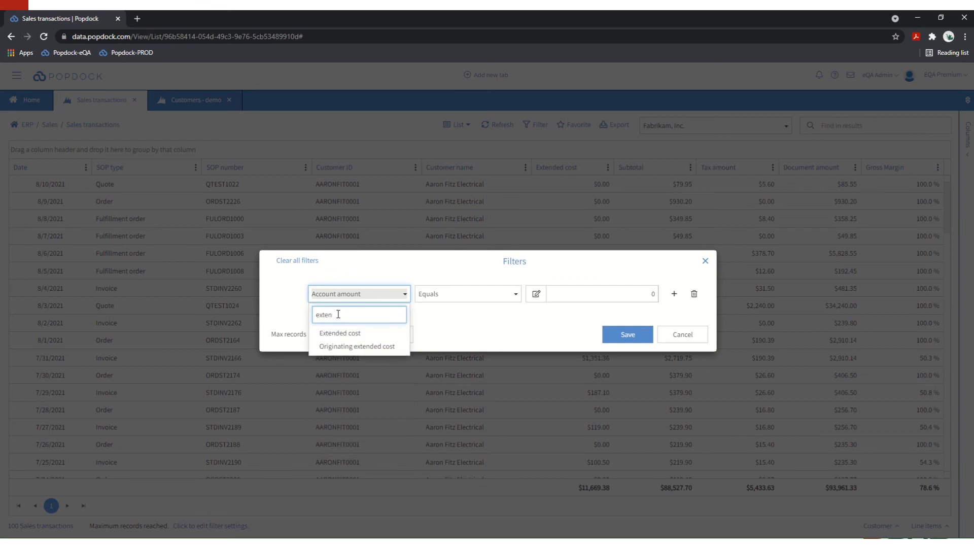
pyautogui.click(339, 333)
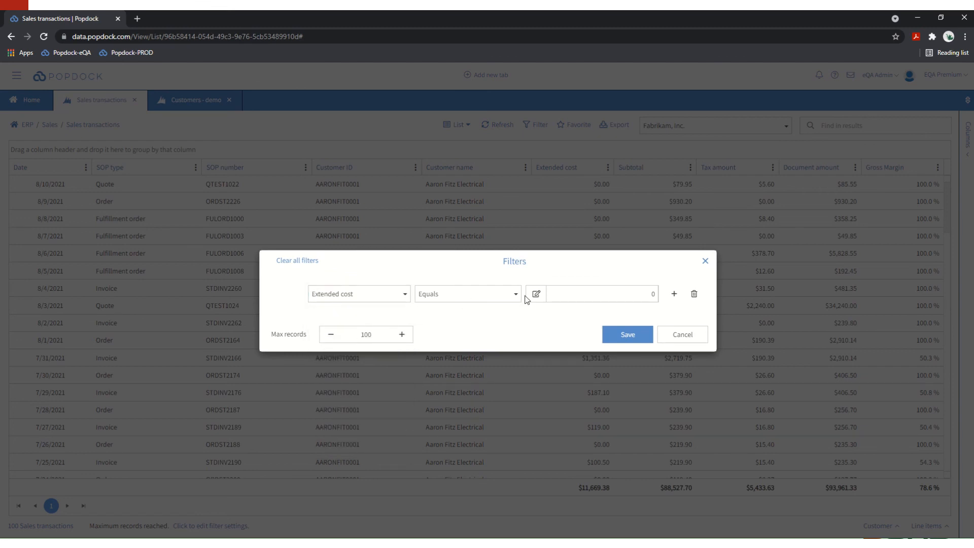
pyautogui.click(452, 302)
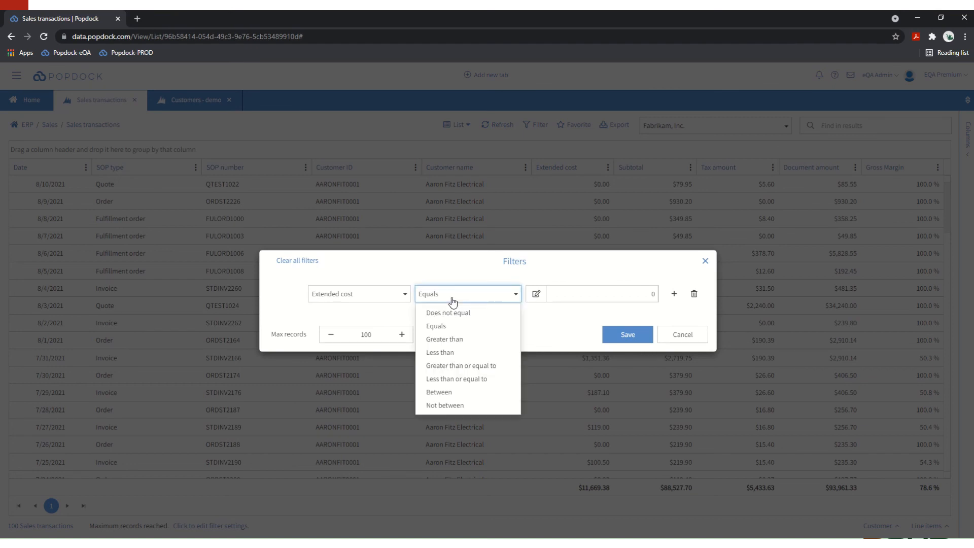
pyautogui.click(458, 314)
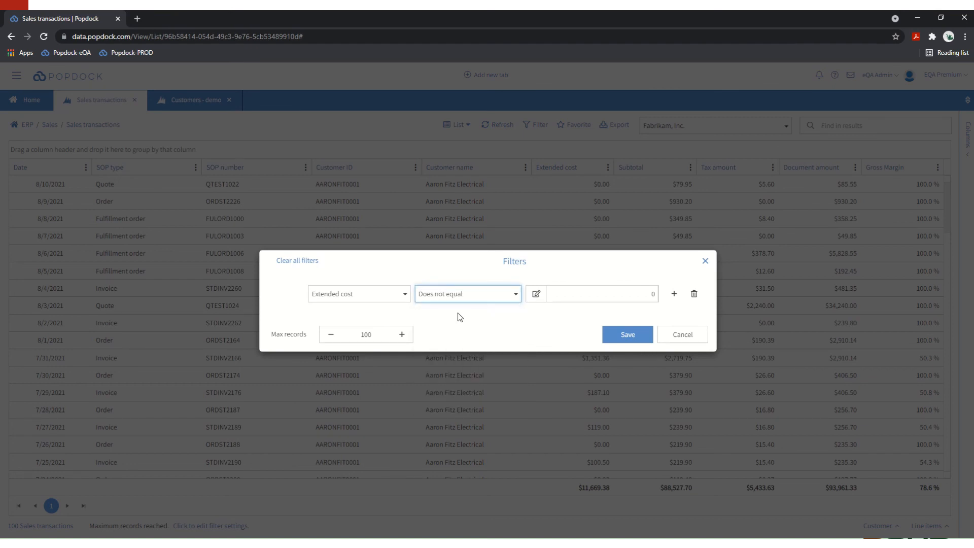
# Add a second condition for Gross Margin Greater than 25 and apply the filter
pyautogui.click(674, 296)
pyautogui.click(353, 313)
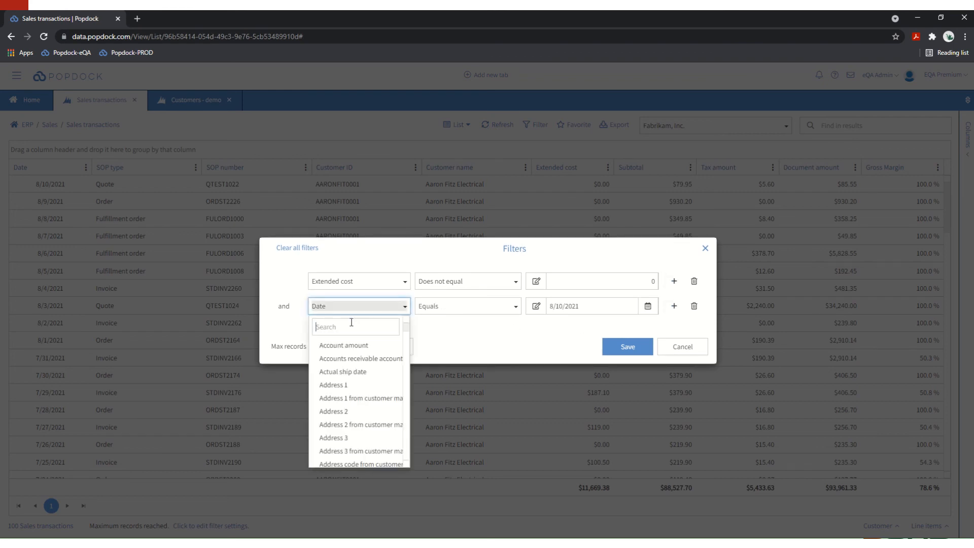
pyautogui.click(351, 325)
pyautogui.write('gro')
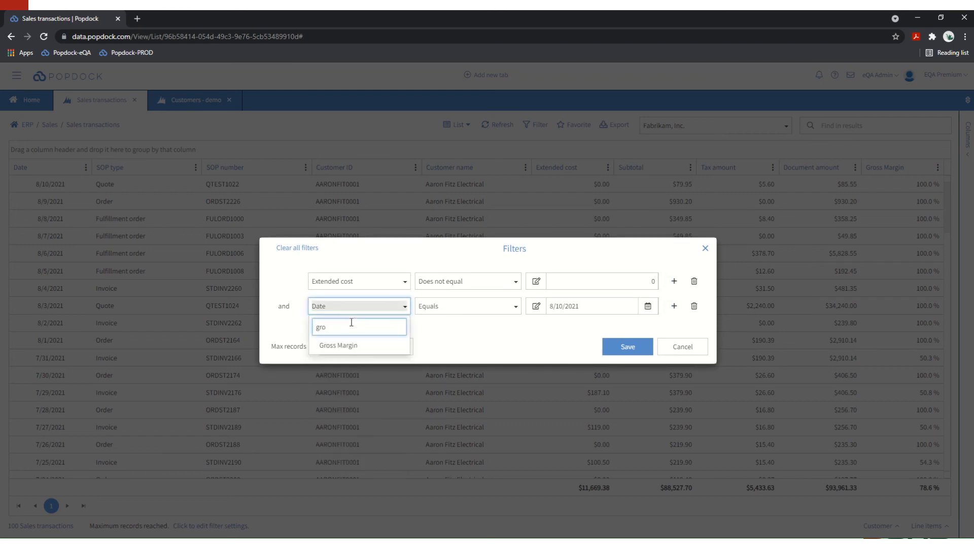
pyautogui.click(343, 346)
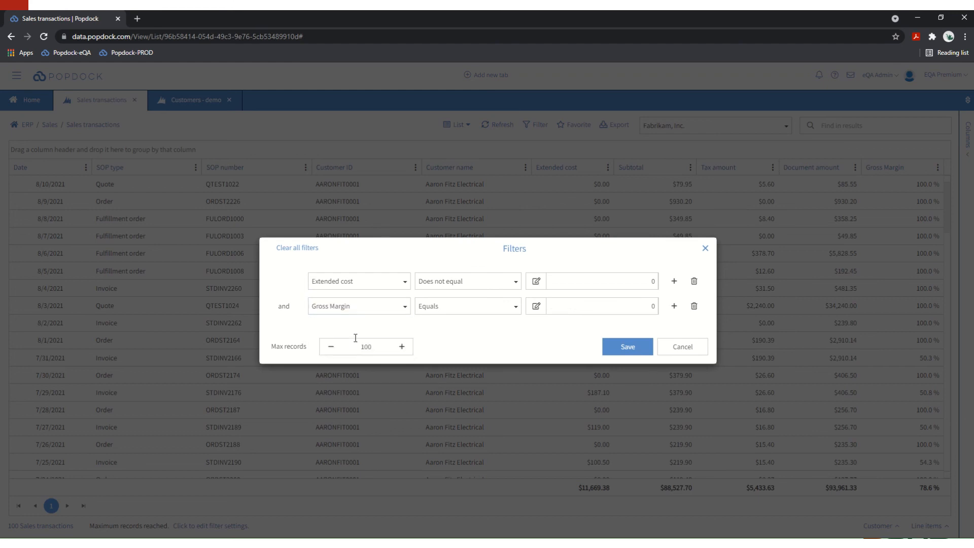
pyautogui.click(451, 311)
pyautogui.click(461, 351)
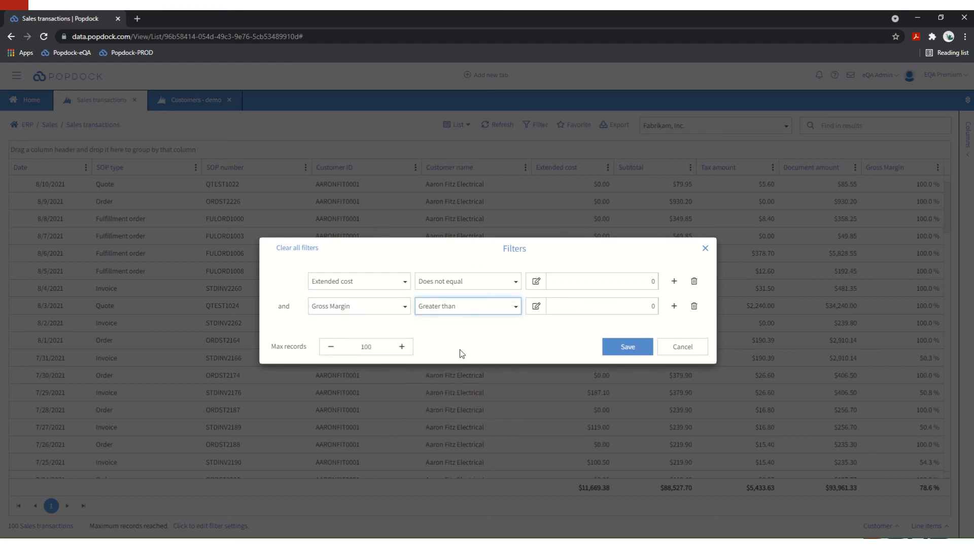
pyautogui.click(609, 308)
pyautogui.write('2')
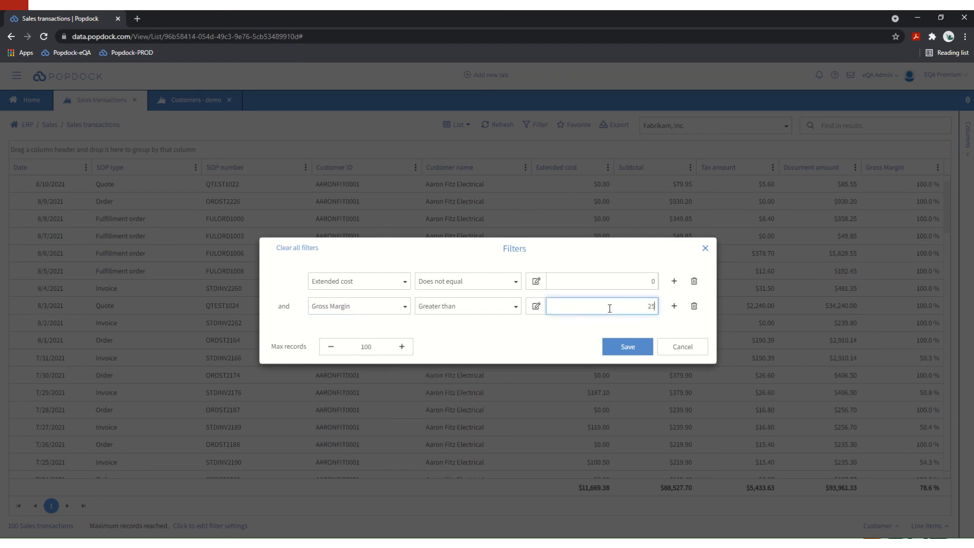
pyautogui.write('5')
pyautogui.click(625, 349)
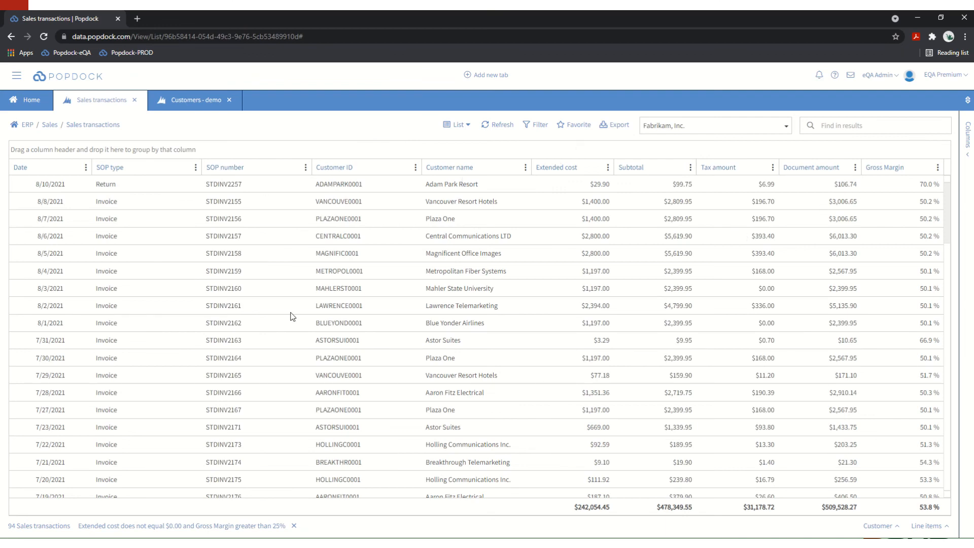
# Change the Gross Margin condition's operator to Less than or equal to and apply the filter
pyautogui.click(245, 526)
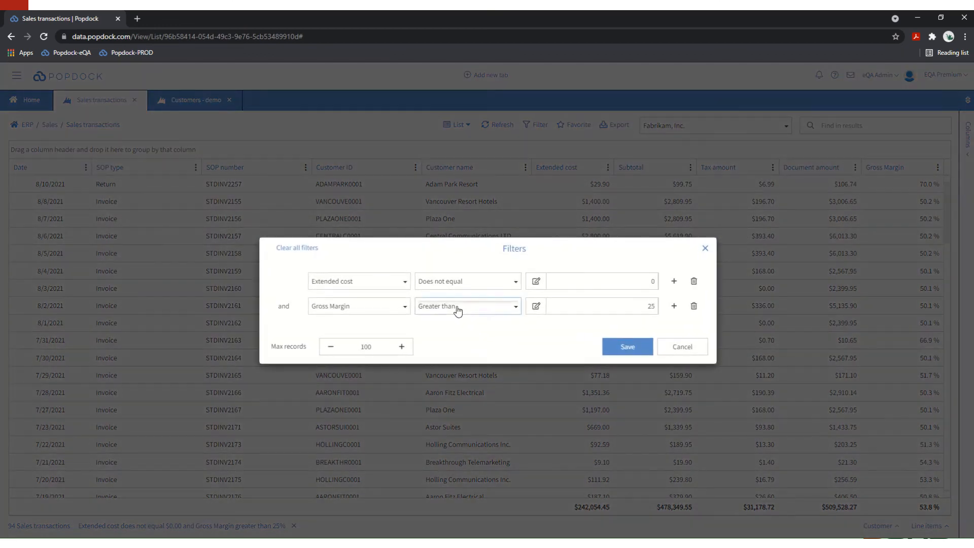
pyautogui.click(458, 307)
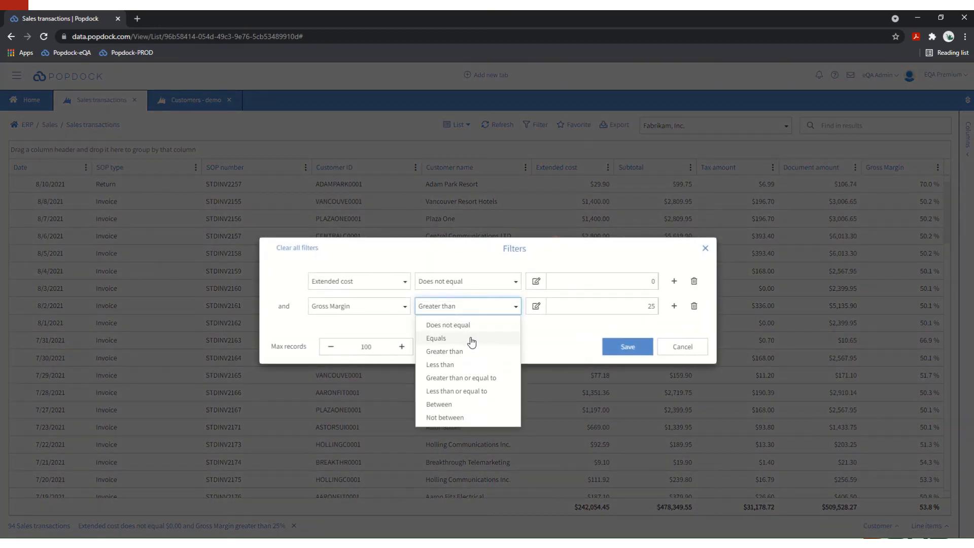
pyautogui.click(472, 392)
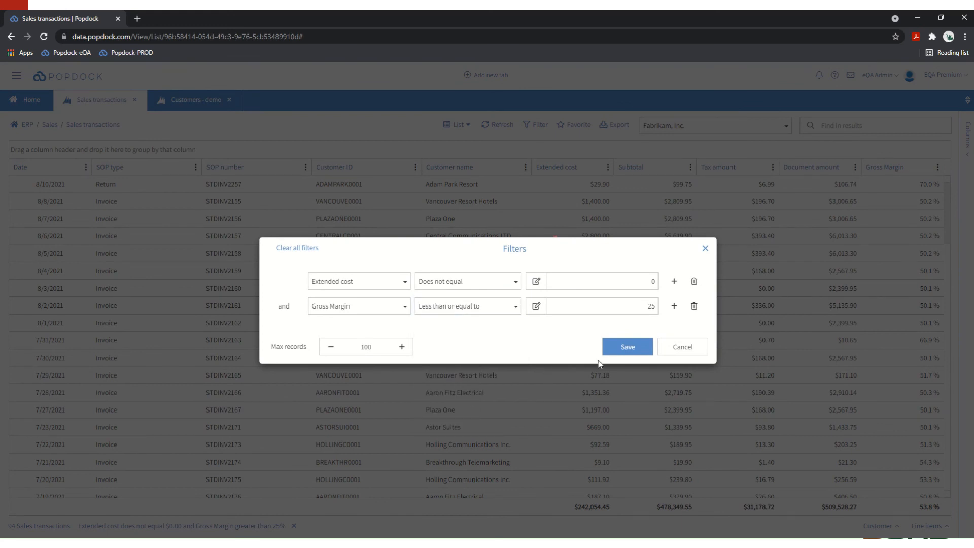
pyautogui.click(628, 349)
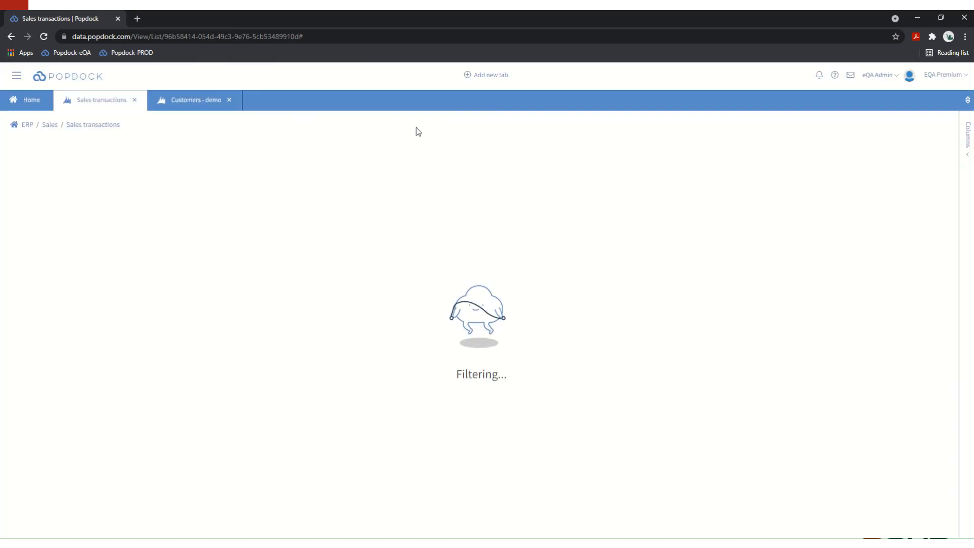